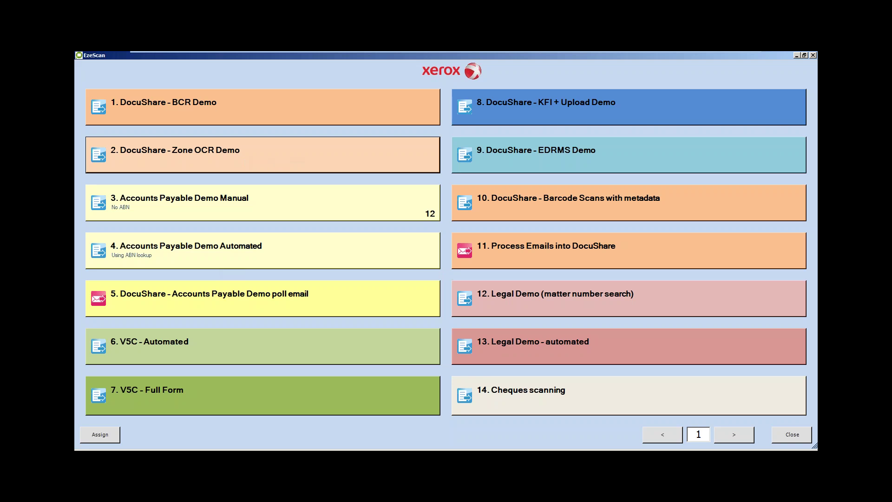
Import the Zone OCR image through the DocuShare - Zone OCR Demo job and review its first invoice from header to totals.
left_click(263, 155)
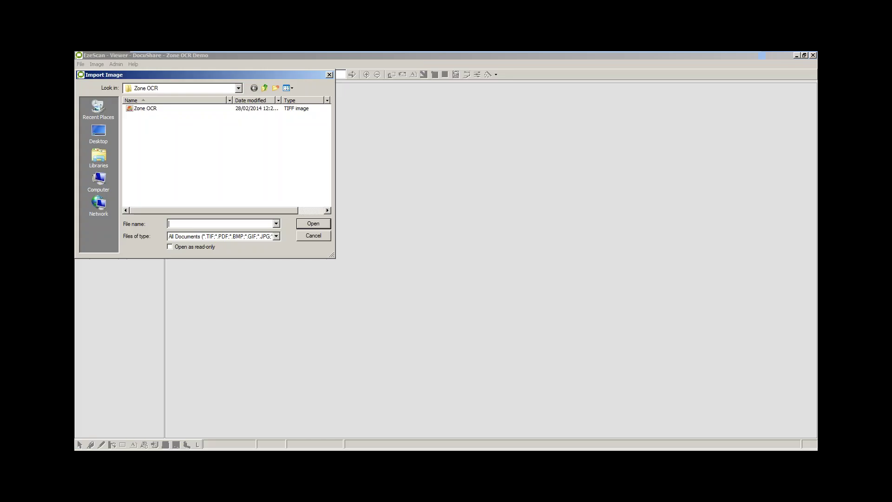
left_click(139, 112)
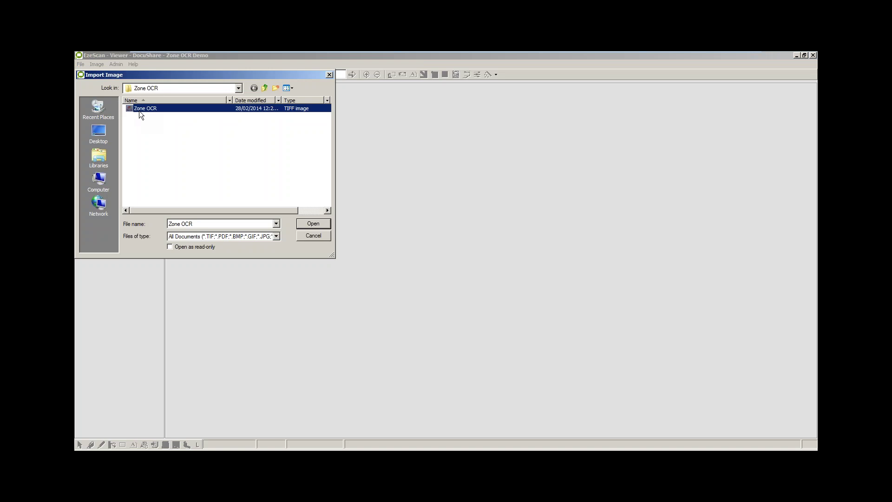
left_click(312, 224)
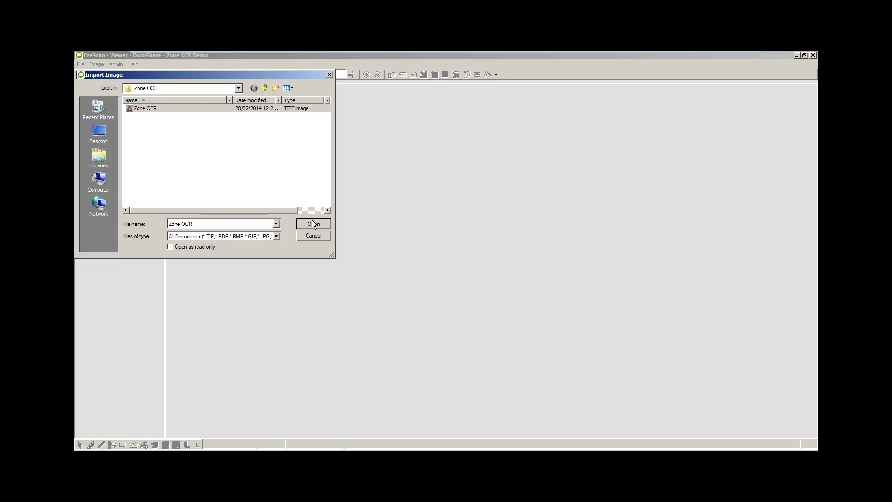
left_click(312, 222)
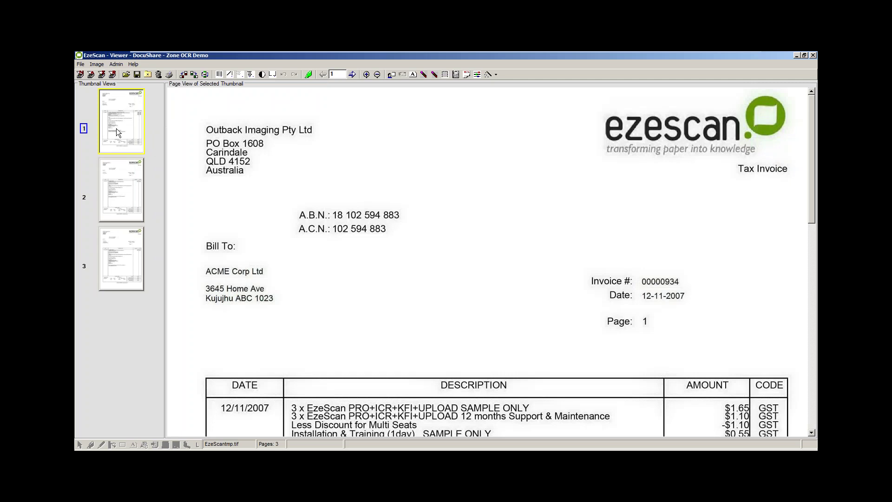
key("Page_Down")
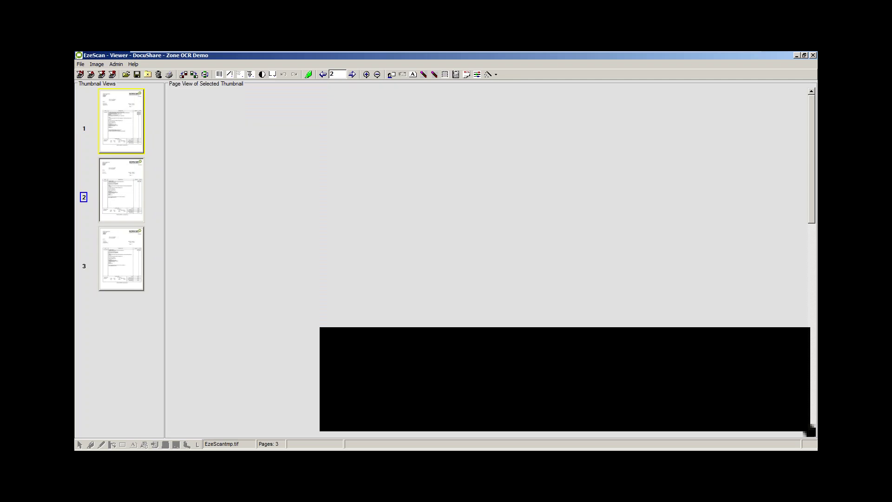
left_click(119, 119)
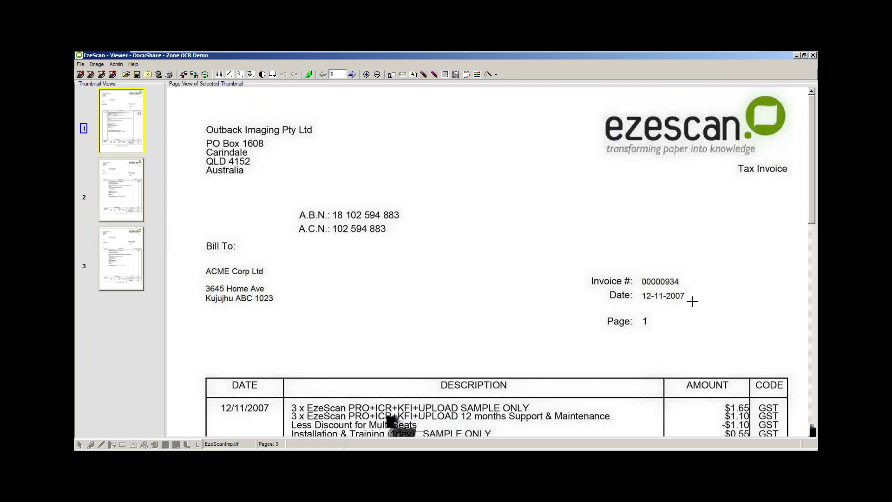
left_click_drag(812, 191, 809, 399)
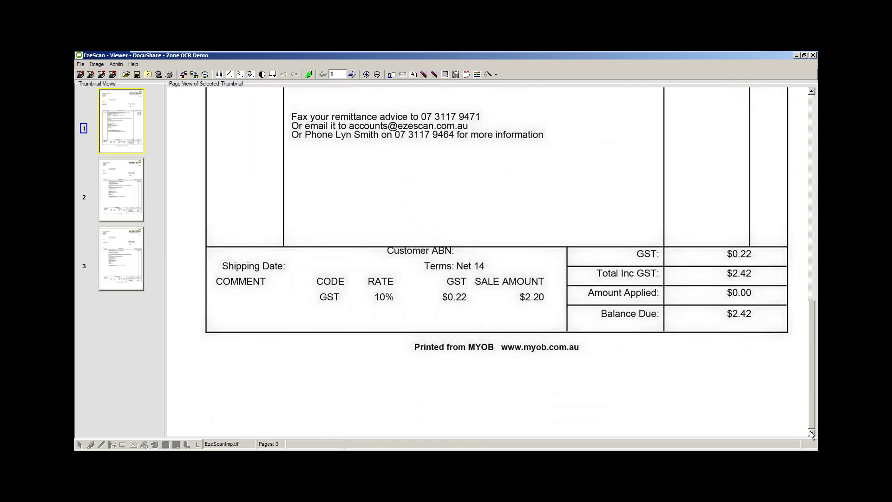
scroll(809, 311, "up", 15)
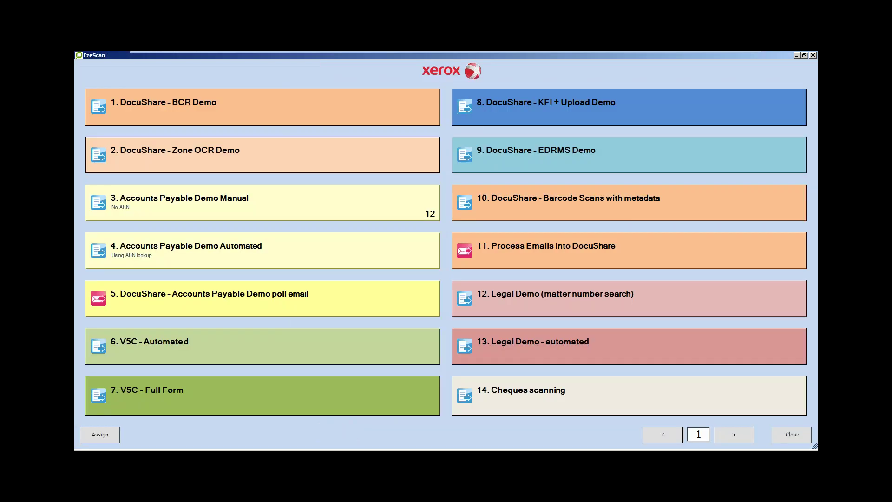
Switch to DocuShare in Internet Explorer, open EzeScan Demo's Zonal OCR collection and sort its documents by edit date, newest first.
left_click(194, 438)
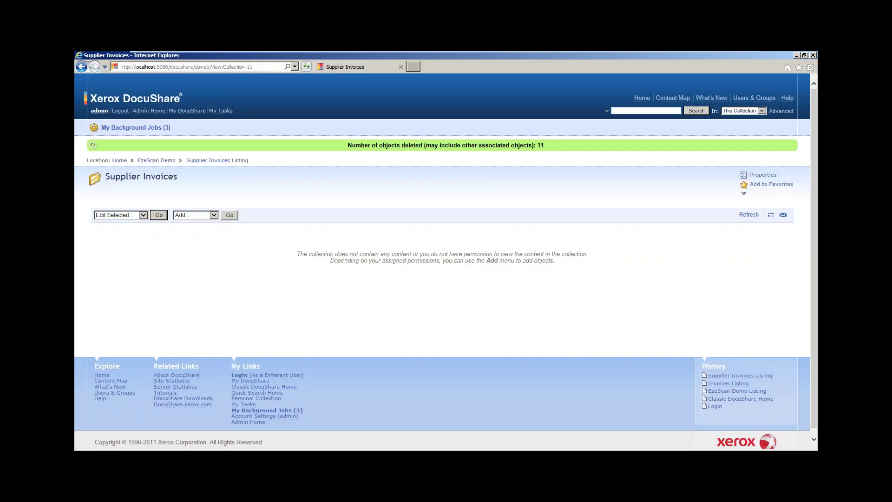
left_click(157, 161)
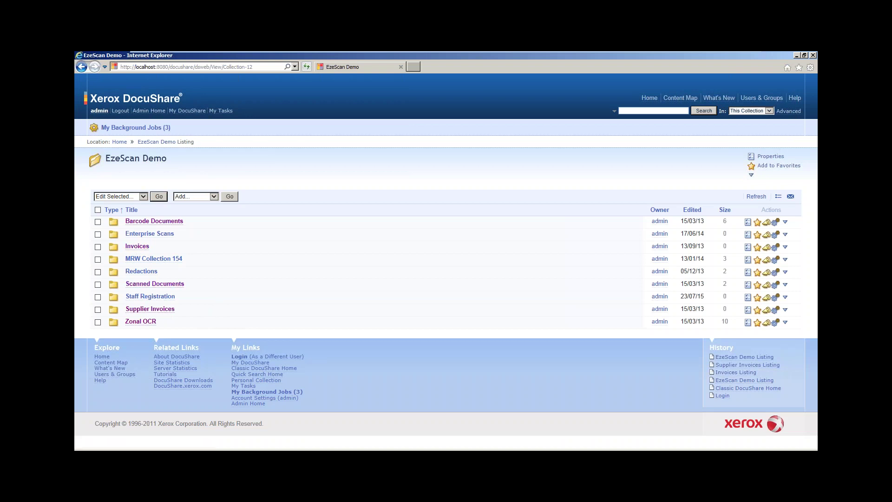
left_click(138, 322)
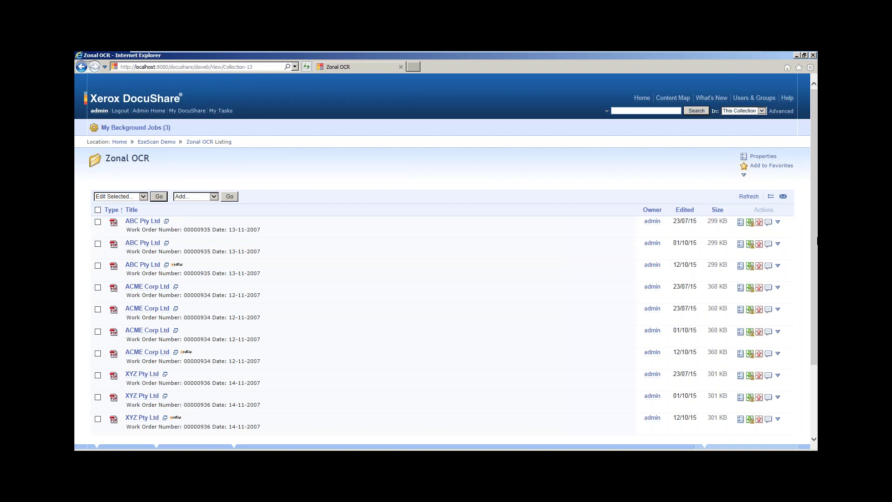
scroll(683, 213, "down", 1)
left_click(686, 204)
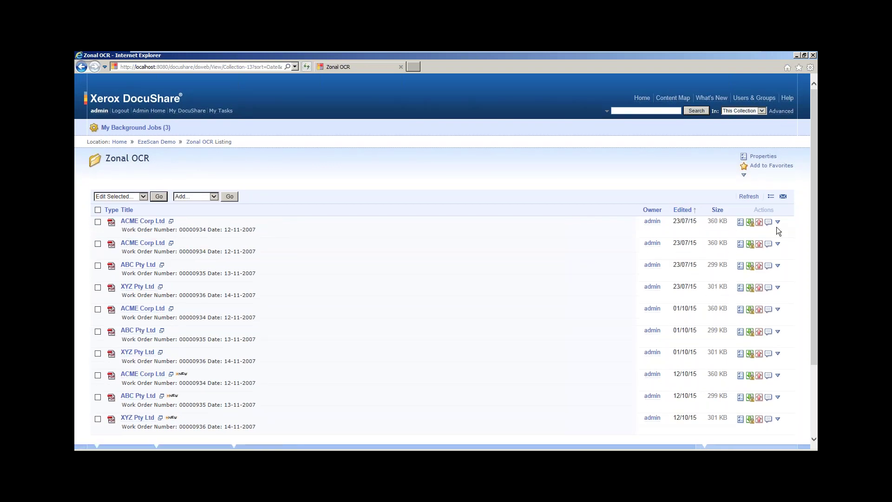
left_click(683, 210)
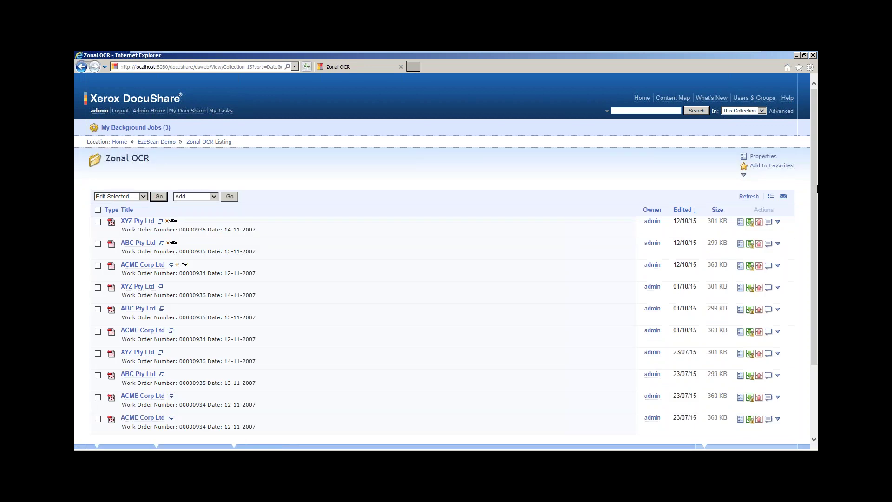
scroll(814, 230, "down", 1)
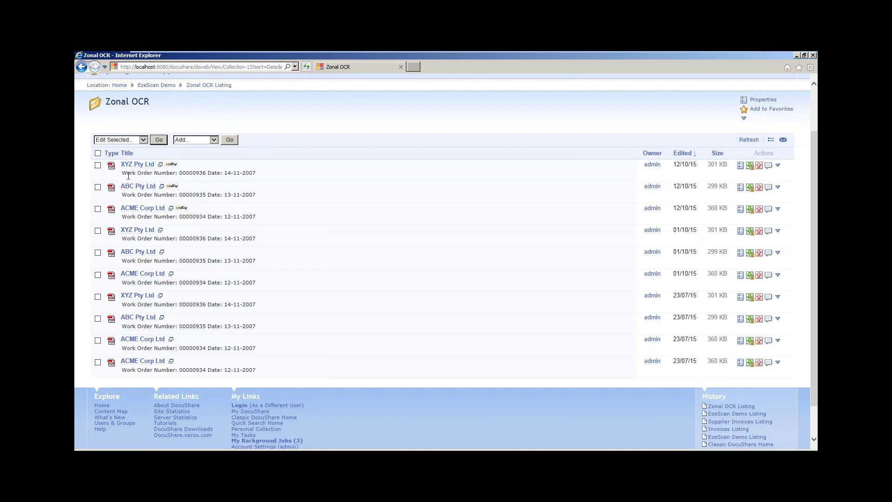
Examine the newest XYZ Pty Ltd document's work order details and PDF, and return to the EzeScan Demo collection.
left_click_drag(121, 172, 257, 174)
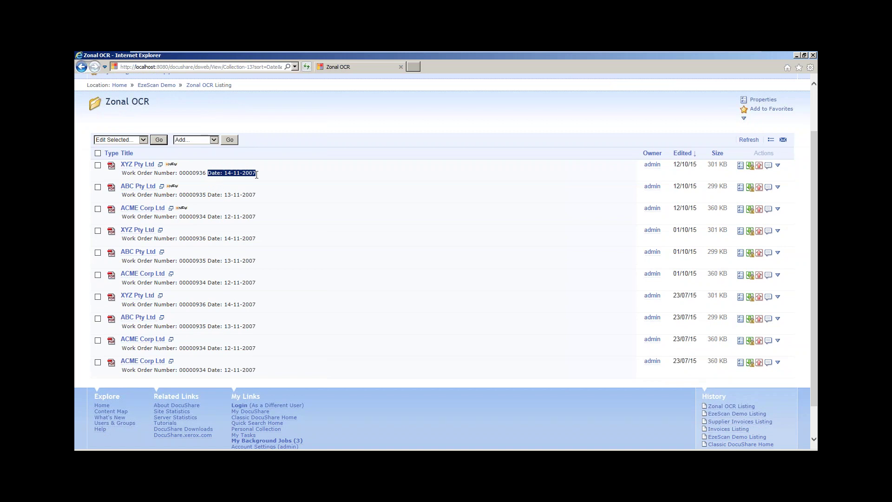
left_click(134, 168)
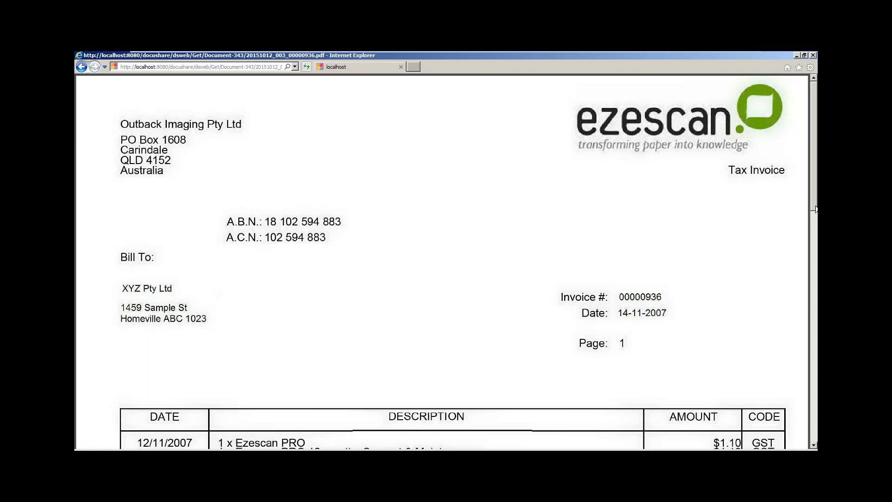
scroll(793, 211, "down", 2)
scroll(137, 58, "up", 3)
left_click(81, 68)
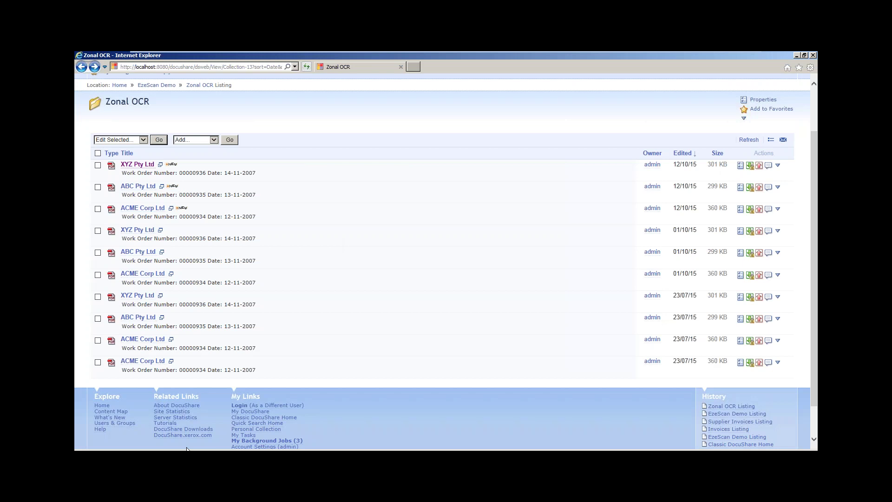
key("ctrl+alt")
mouse_move(126, 67)
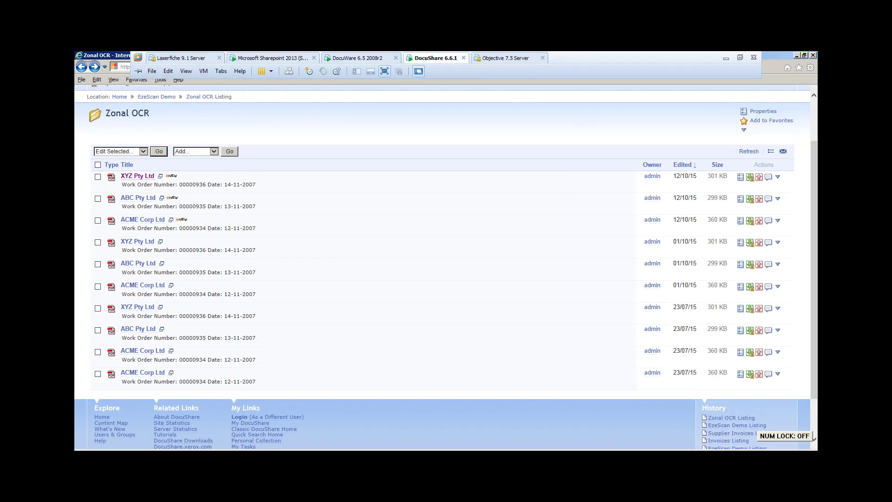
left_click(158, 87)
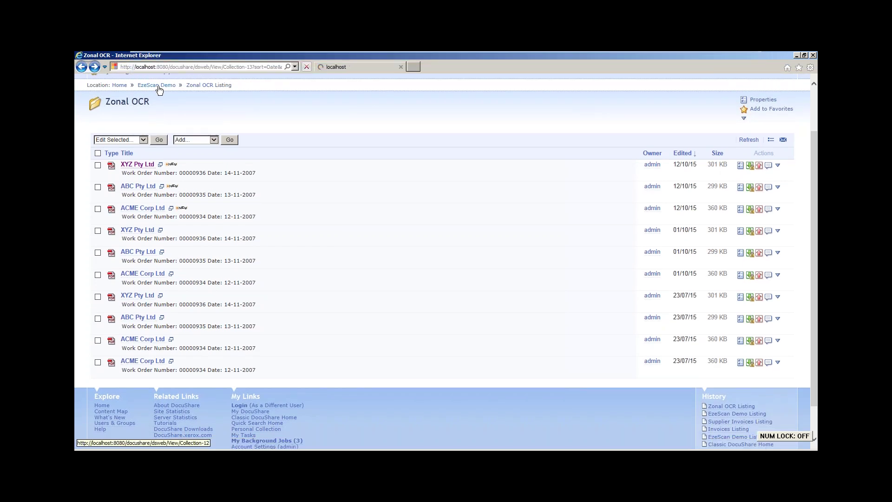
Switch to EzeScan and import the Accounts Payable Samples image through the Accounts Payable Demo Manual job.
key("alt+Tab")
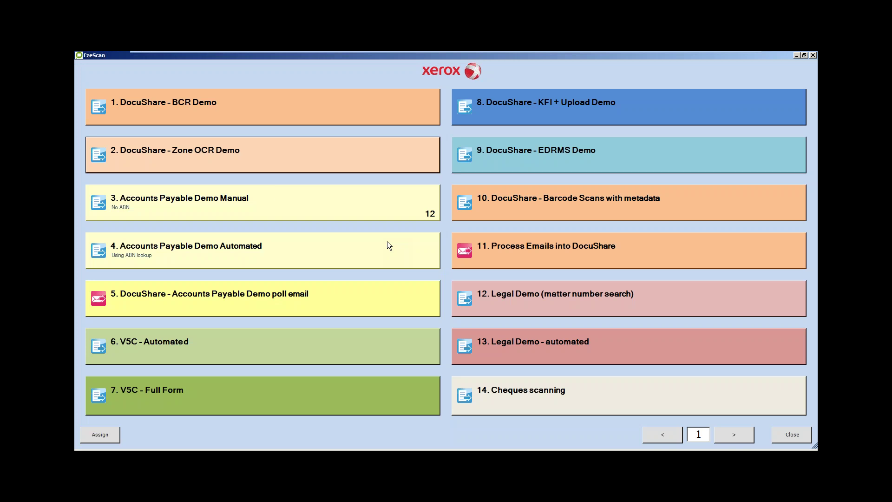
left_click(280, 195)
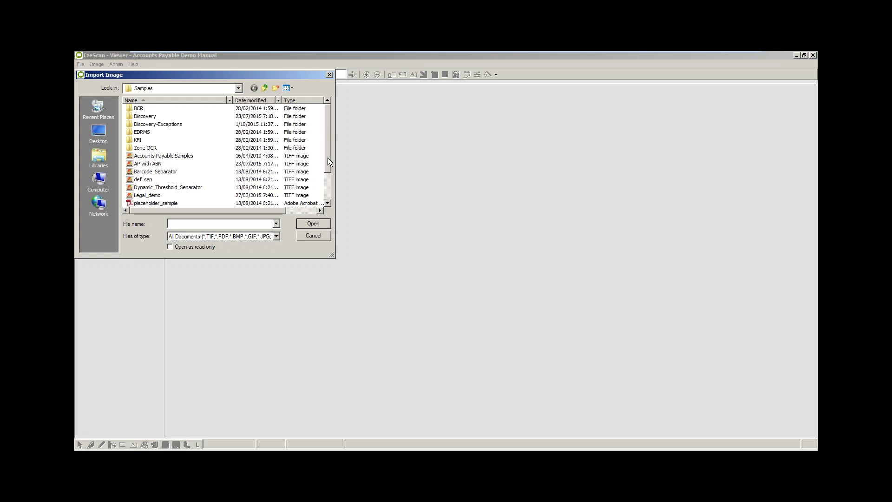
left_click(173, 156)
left_click(305, 223)
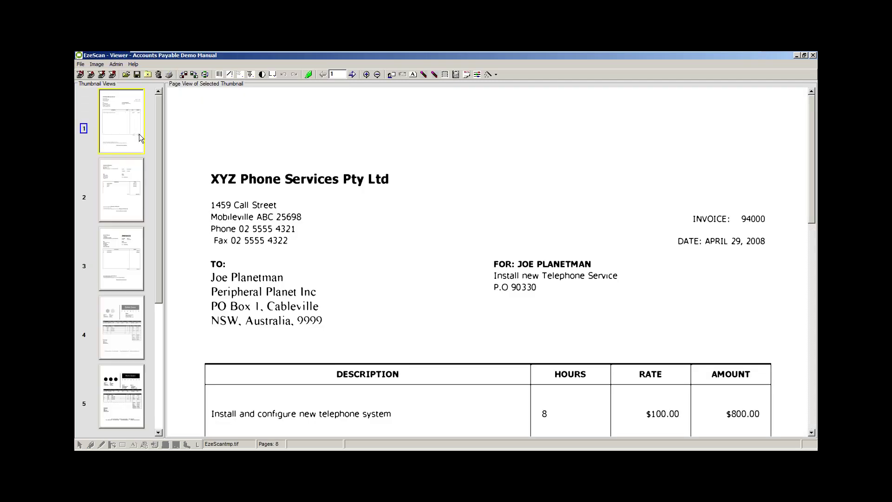
Look through the first five invoices of the imported batch and return to the XYZ Phone Services invoice.
key("Page_Down")
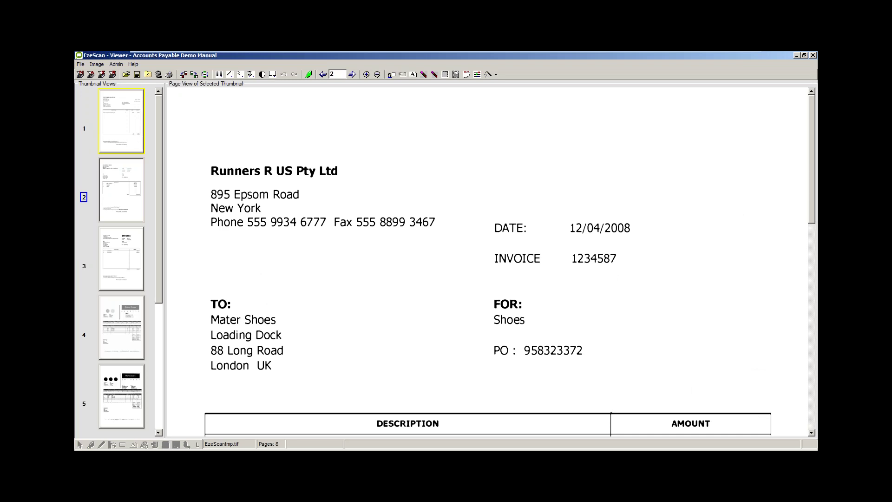
key("Page_Down")
key("Page_Down")
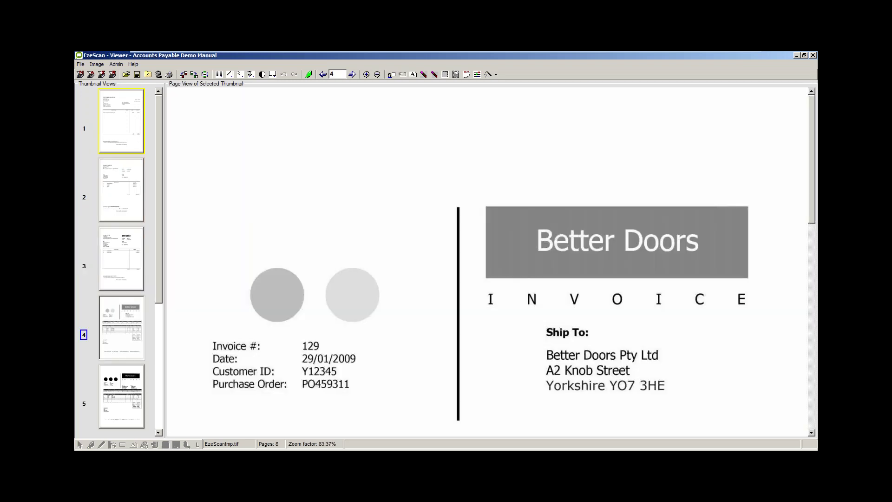
key("Page_Down")
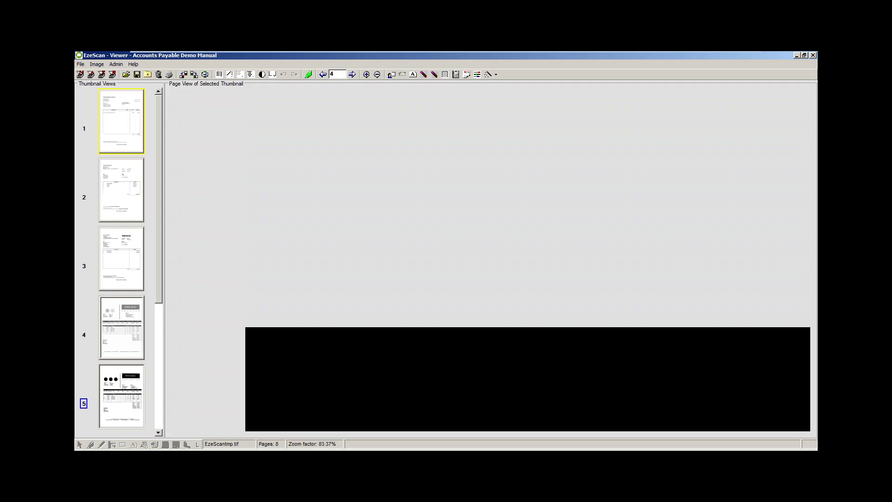
key("Page_Up")
key("Page_Up")
key("Page_Up")
key("Page_Up")
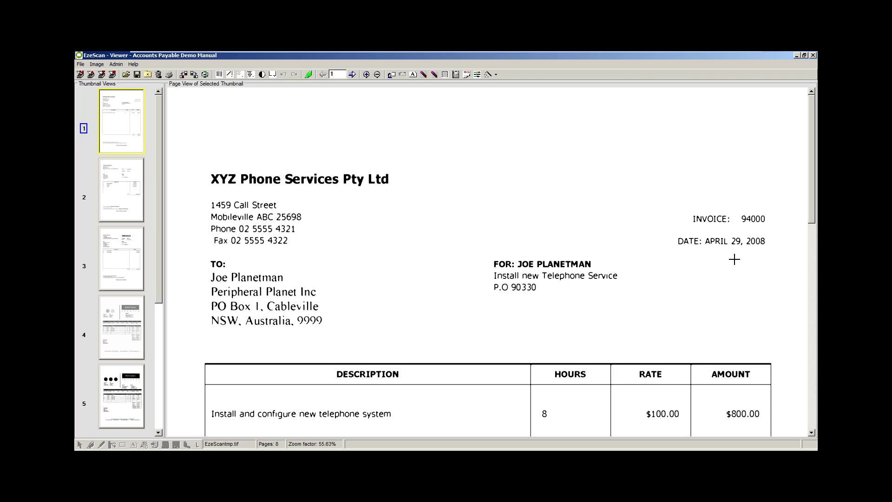
mouse_move(812, 203)
left_mouse_down()
mouse_move(806, 267)
mouse_move(808, 199)
left_mouse_up()
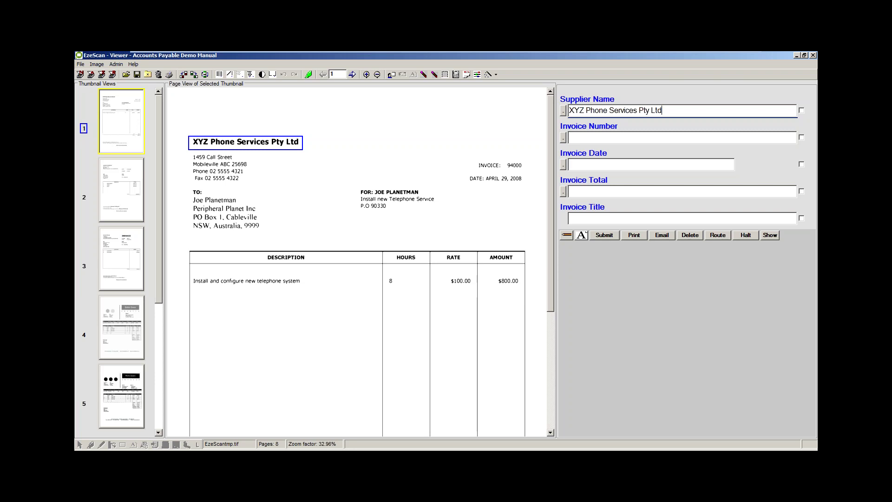
Fill in the XYZ Phone Services invoice's number, date 29/04/2008, total 880.00 and title XYZ Phone Services Pty Ltd, and submit it.
key("Tab")
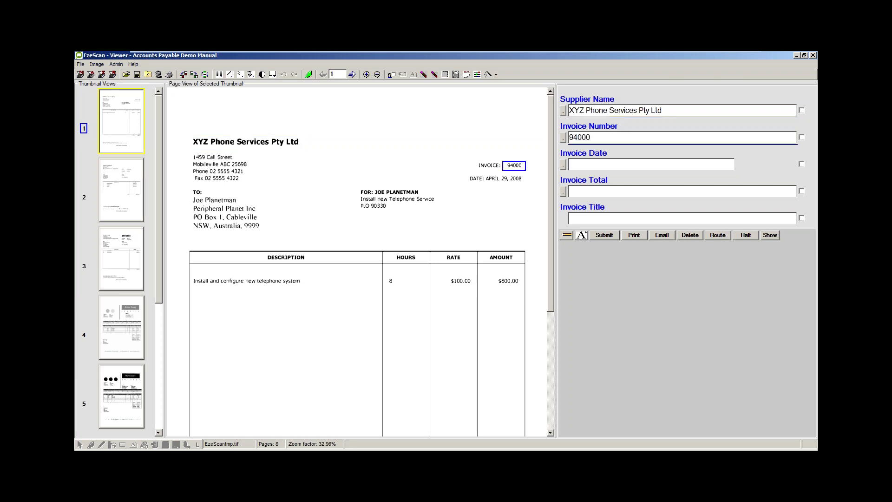
key("Tab")
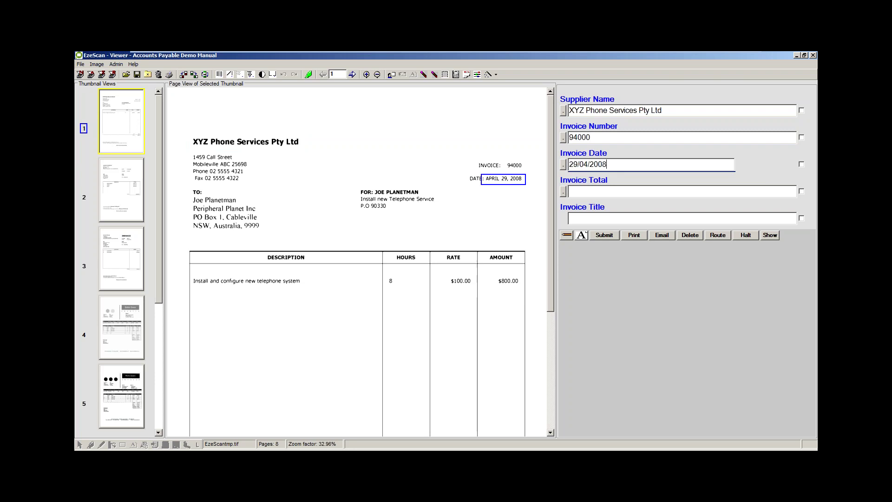
key("Tab")
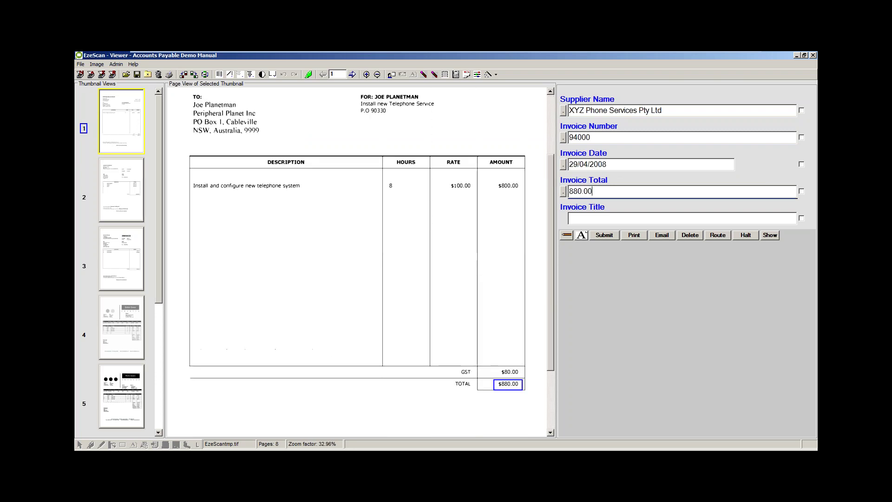
key("Tab")
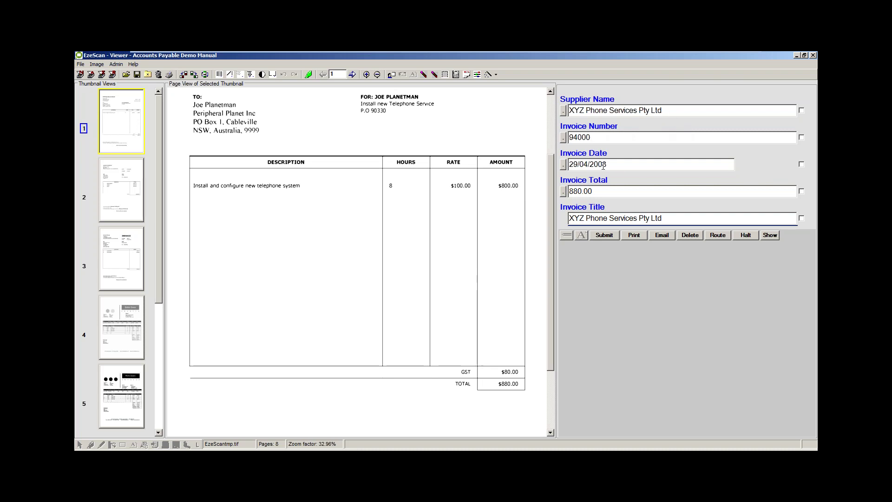
left_click(603, 239)
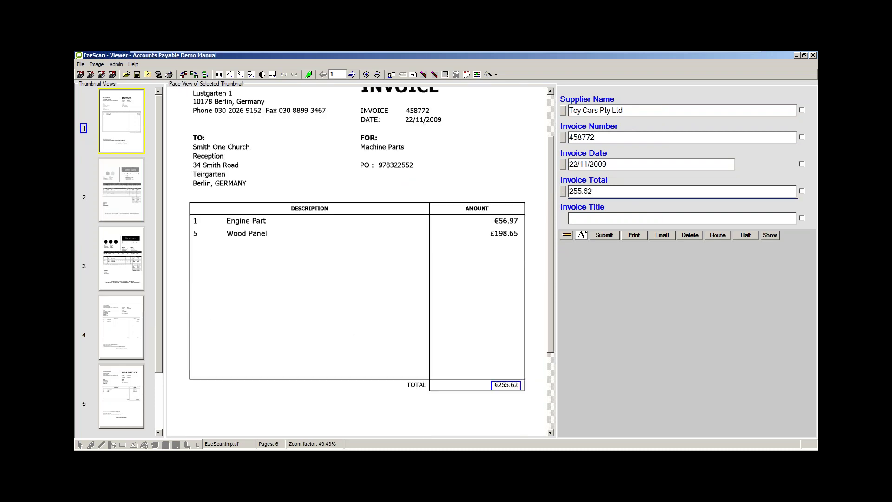
Accept the Toy Cars invoice total of 255.62 and re-zone the next invoice's supplier name around the Better Doors Pty Ltd line.
key("Return")
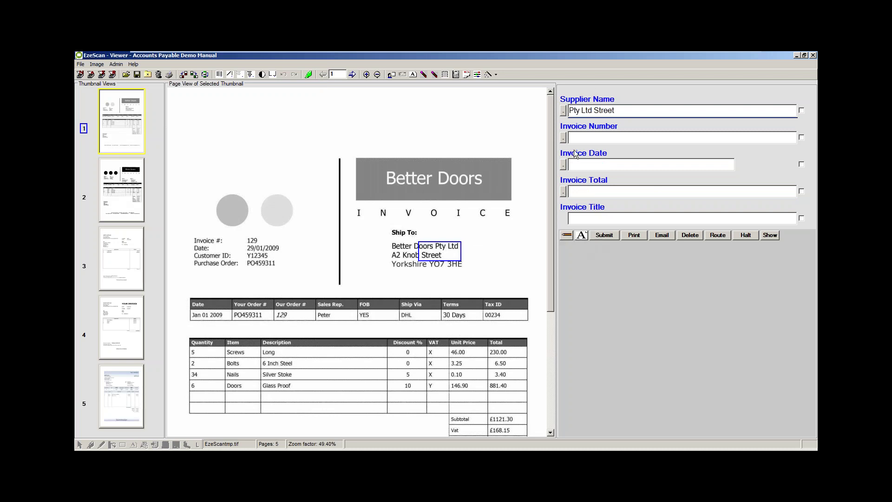
left_click(567, 236)
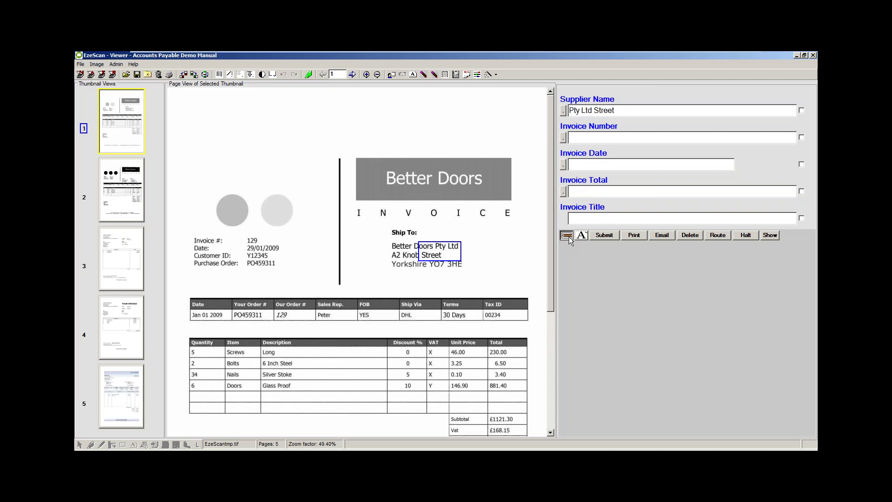
left_click_drag(387, 242, 480, 250)
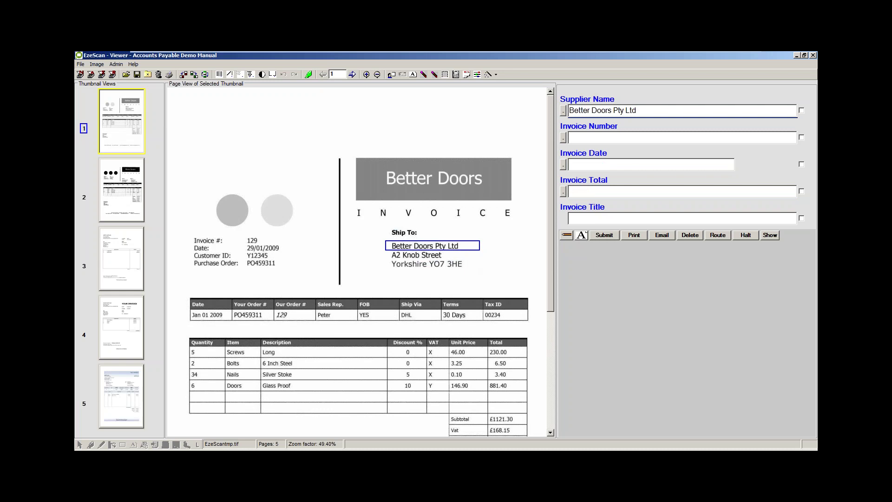
Fill in the Better Doors invoice's number, date 29/01/2009, total £1564.45 and title Better Doors Pty Ltd, and submit it.
key("Tab")
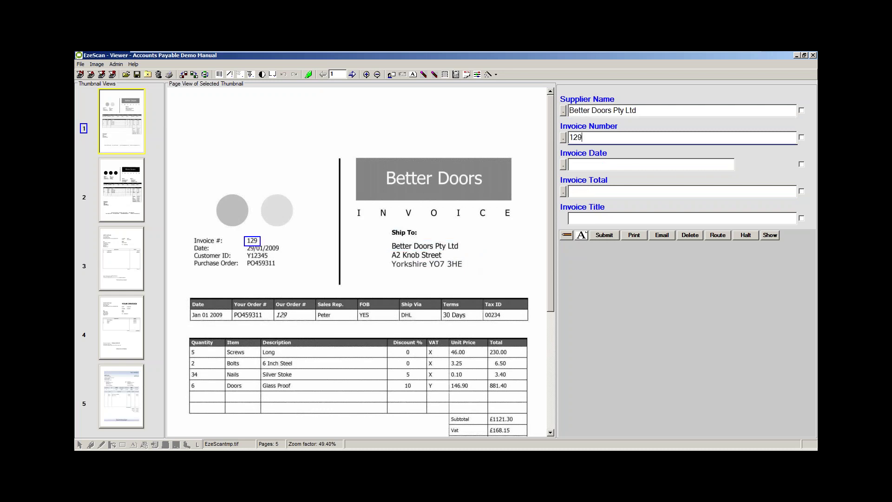
key("Tab")
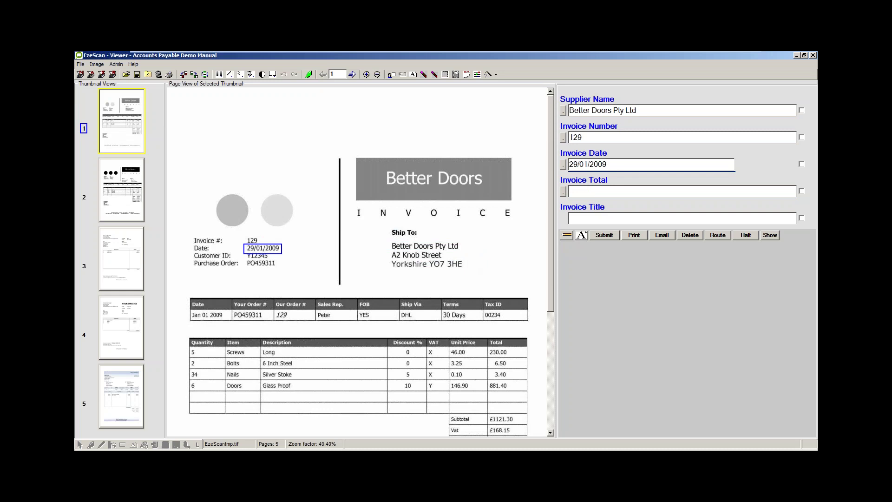
key("Tab")
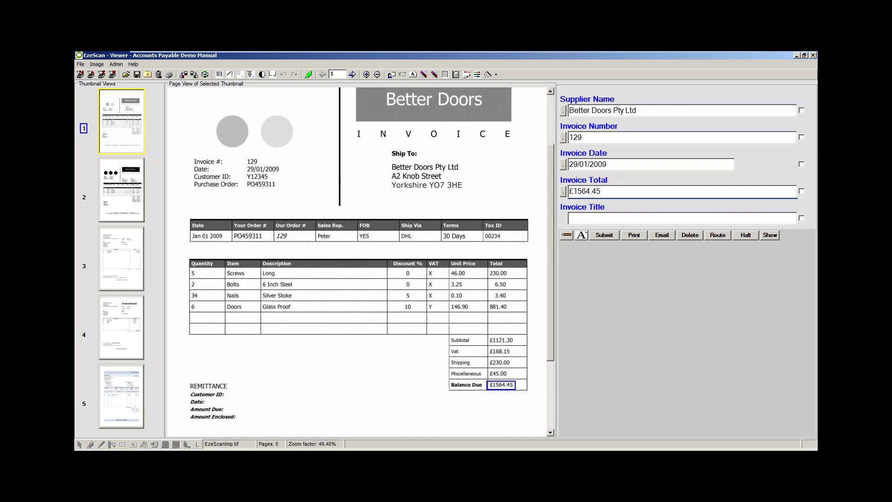
key("Tab")
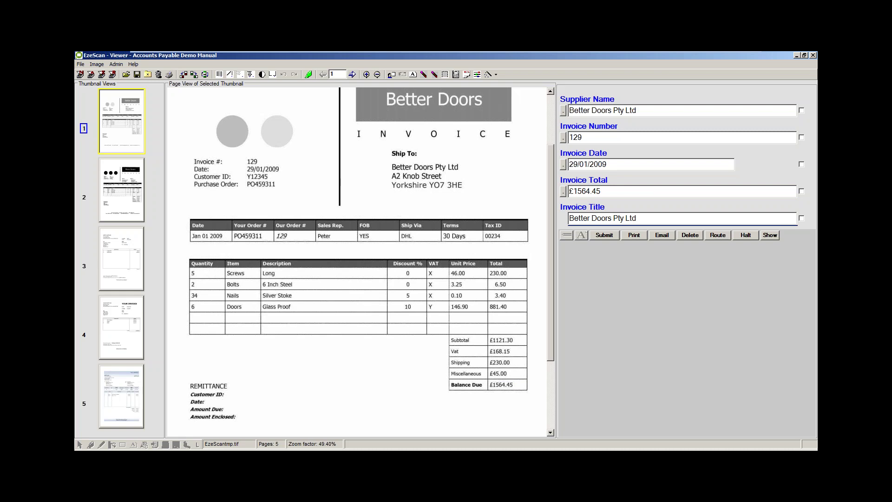
key("Tab")
key("Return")
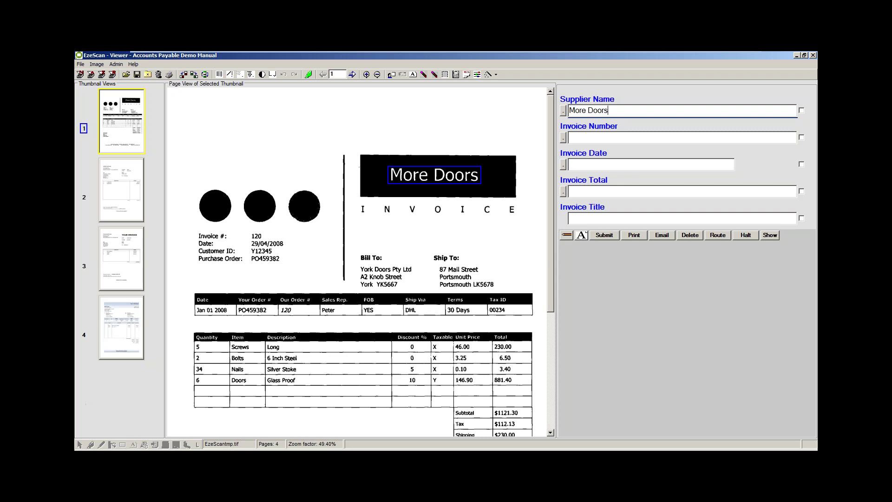
Fill in the More Doors invoice's number, date 29/04/2008, total $1508.43 and title More Doors, and submit it.
key("Tab")
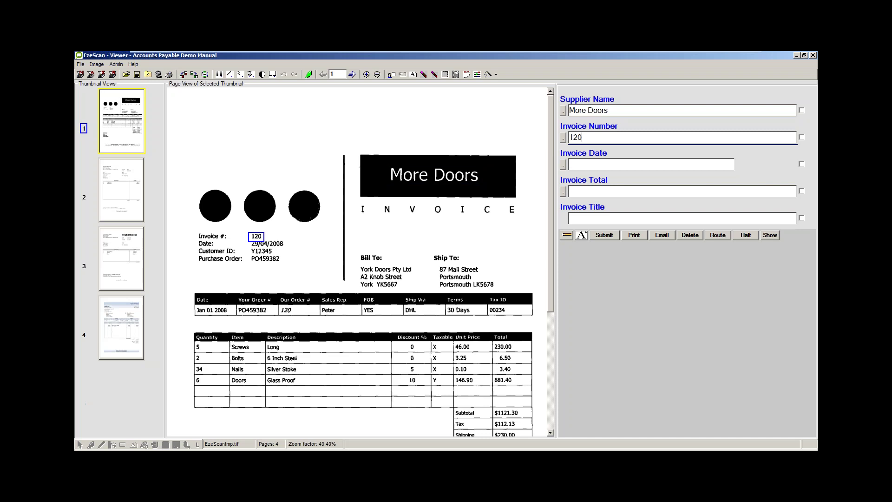
key("Tab")
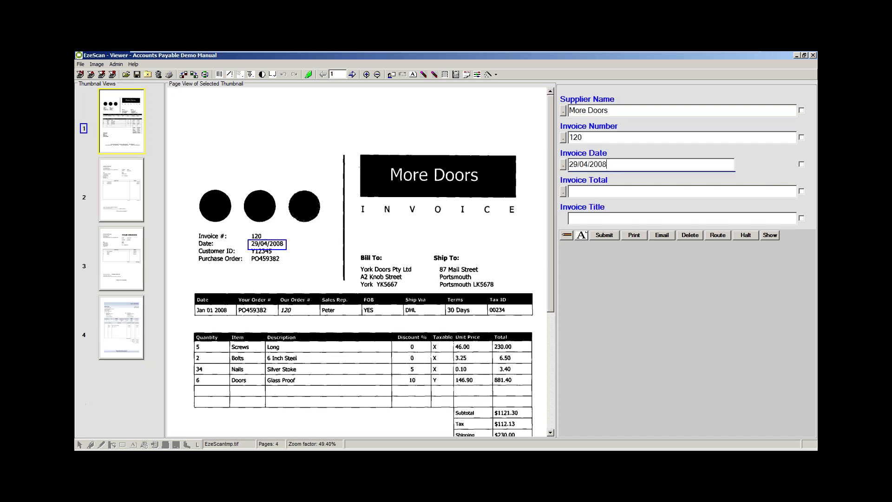
key("Tab")
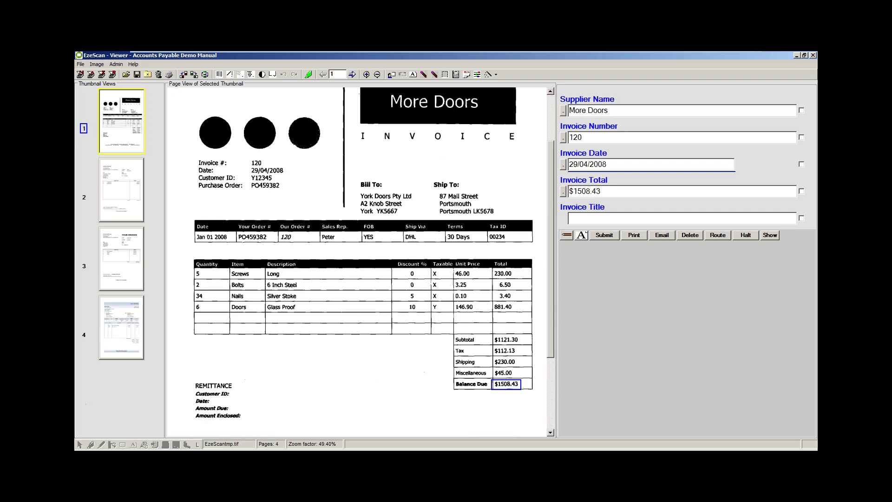
key("Tab")
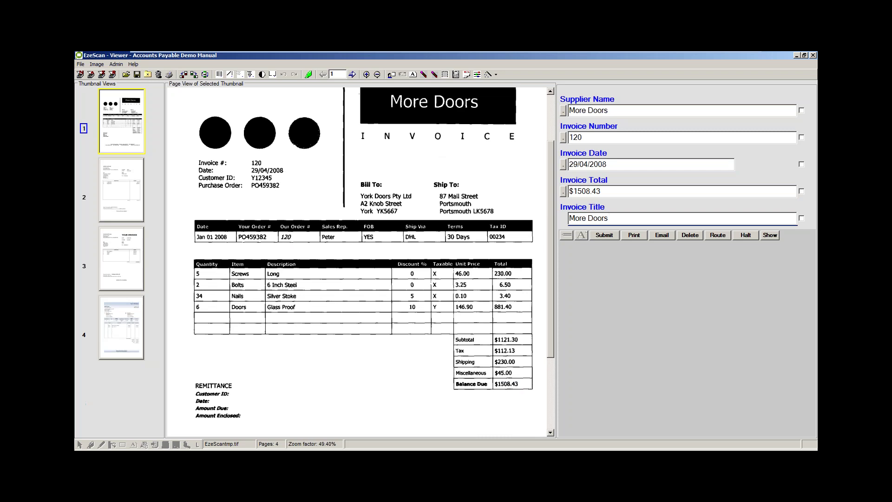
key("Tab")
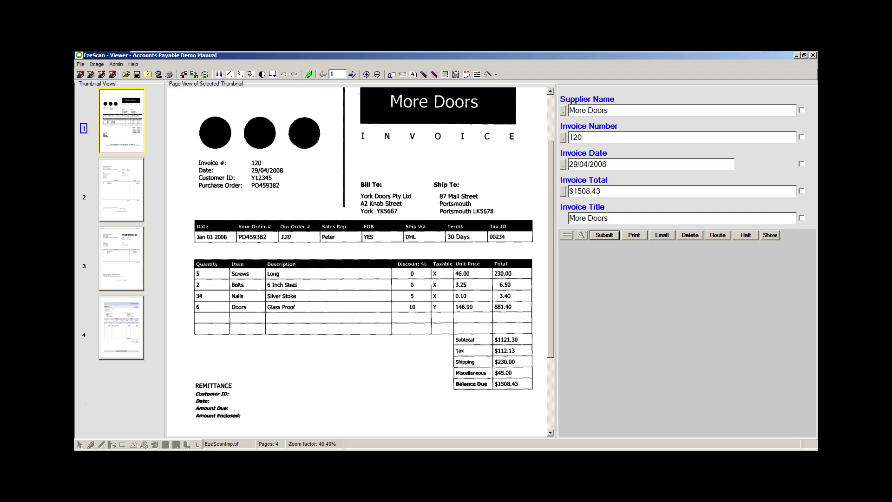
key("Return")
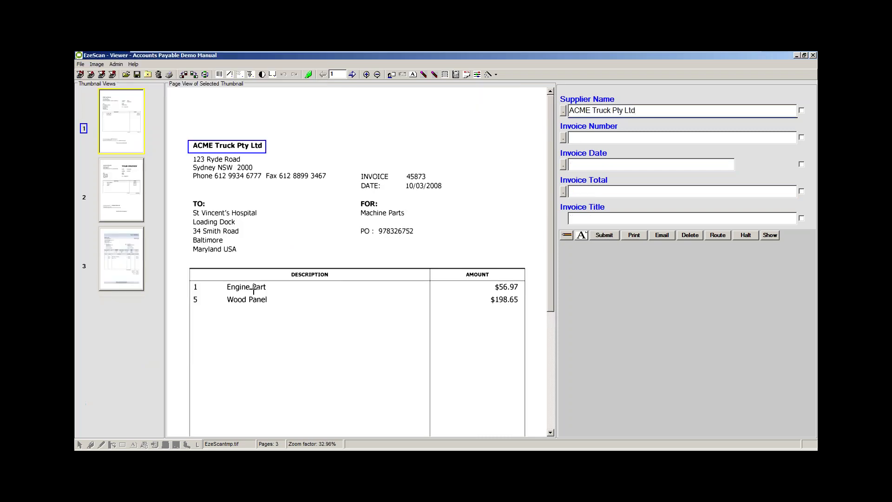
Return to the job list, switch to DocuShare in the browser and open the Supplier Invoices collection.
left_click(147, 75)
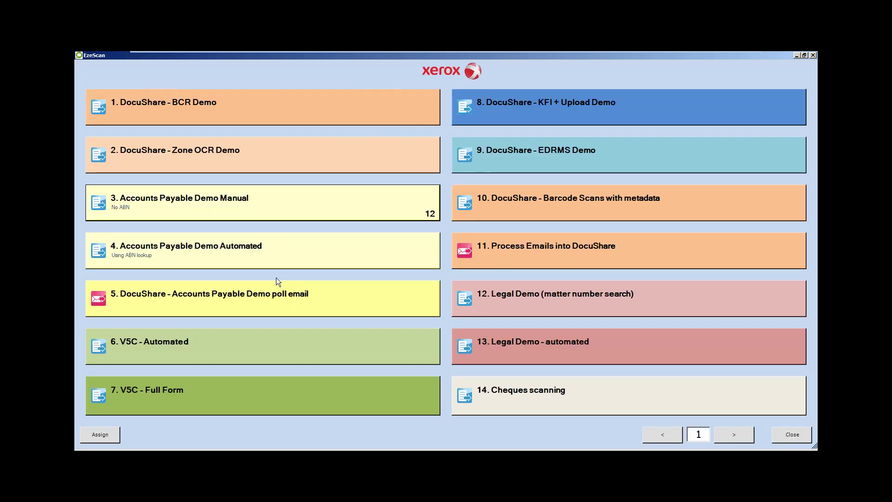
key("alt+Tab")
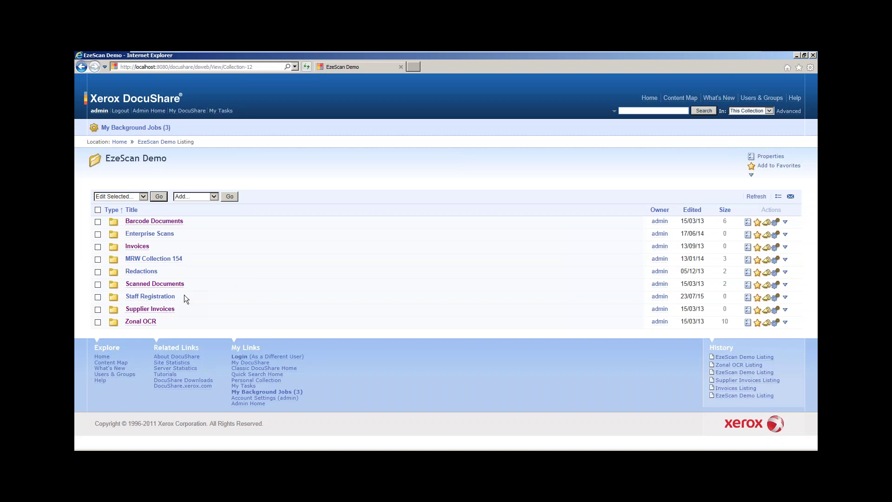
left_click(148, 310)
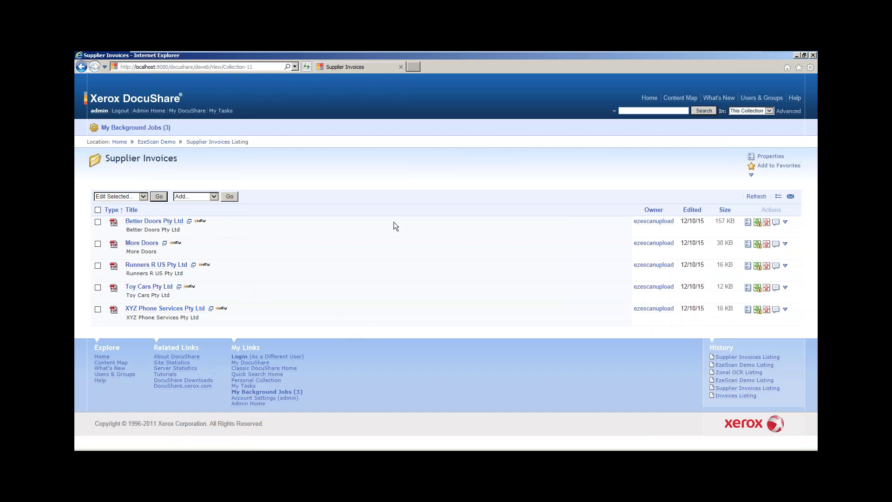
Check the uploaded Better Doors Pty Ltd document's invoice date, invoice number and supplier name properties, and return to the Supplier Invoices collection.
left_click(748, 223)
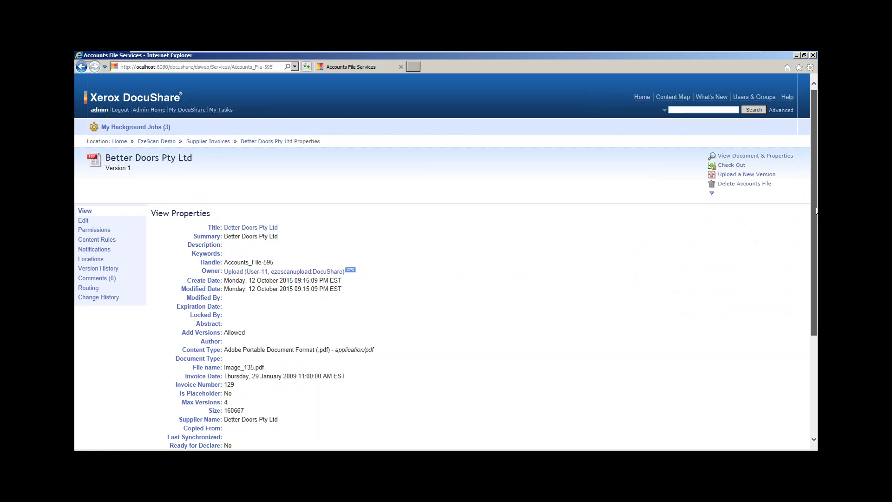
scroll(441, 260, "down", 3)
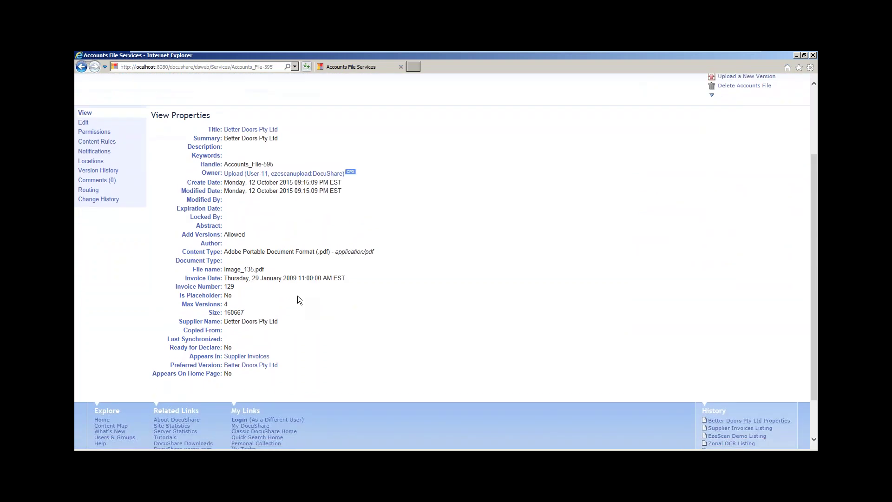
left_click(204, 287)
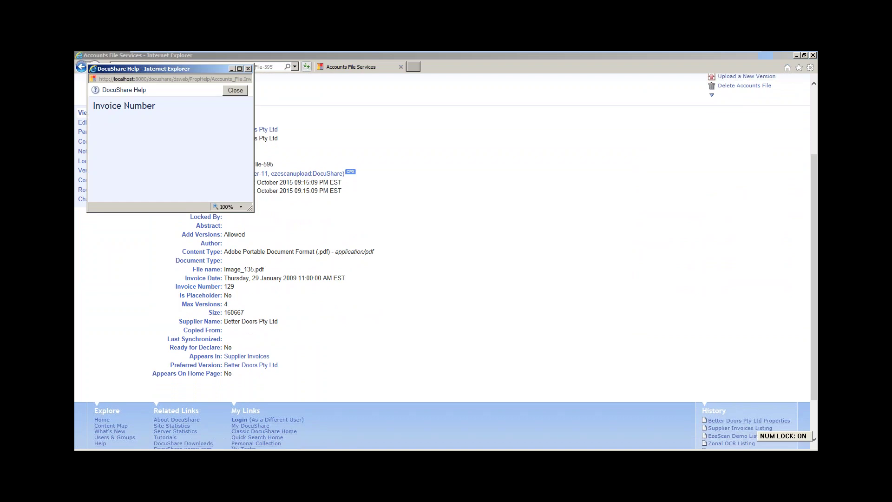
left_click(232, 91)
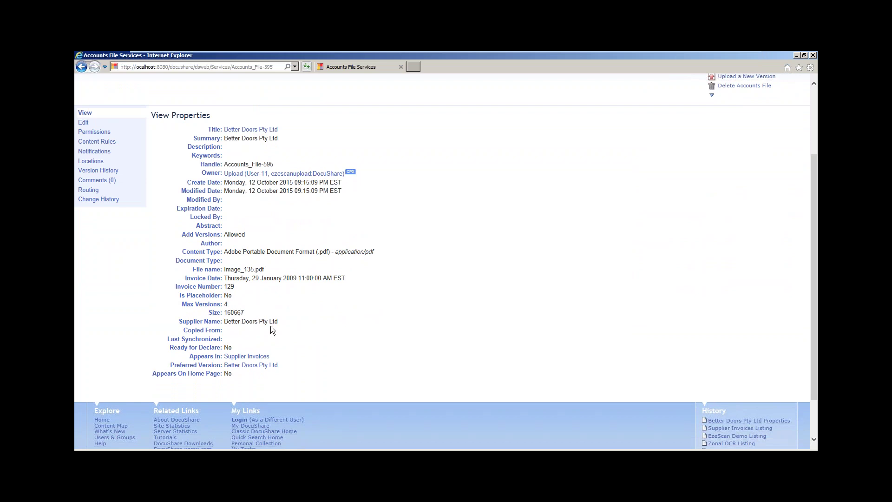
left_click_drag(277, 322, 232, 288)
key("alt+Left")
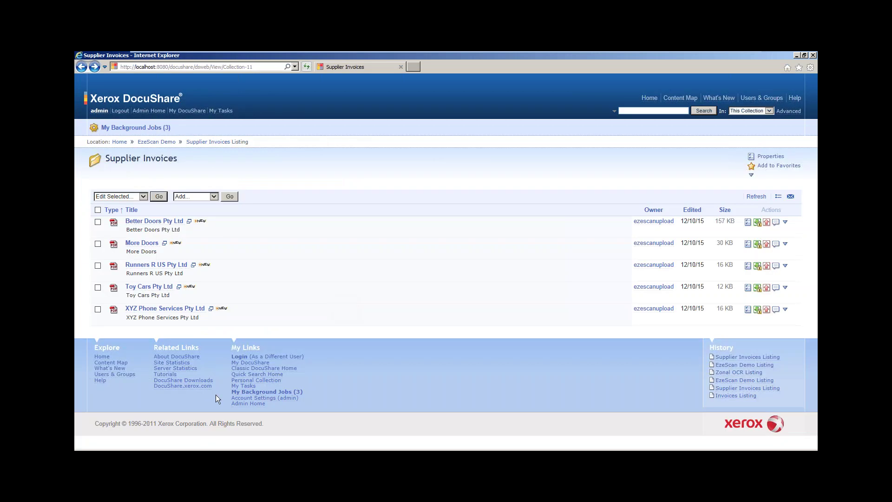
Switch to EzeScan and import the first invoice PDF through the Invoice Processing with Line Items PO check job.
left_click(232, 437)
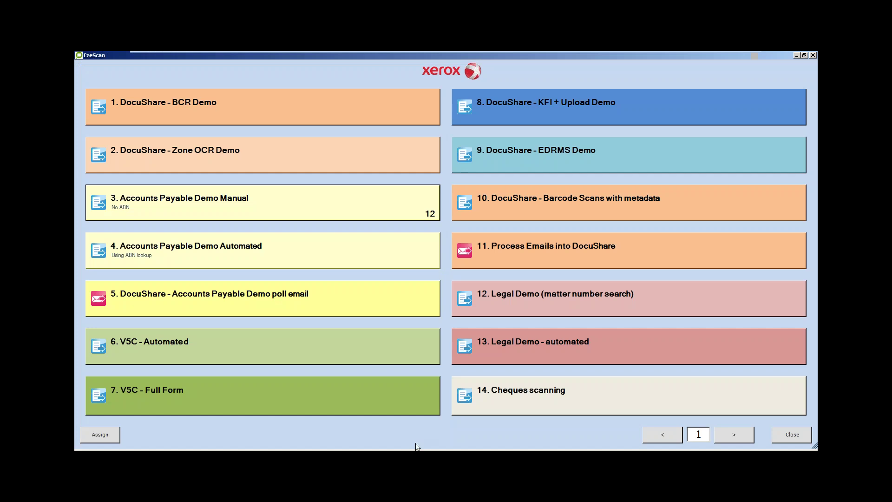
left_click(747, 433)
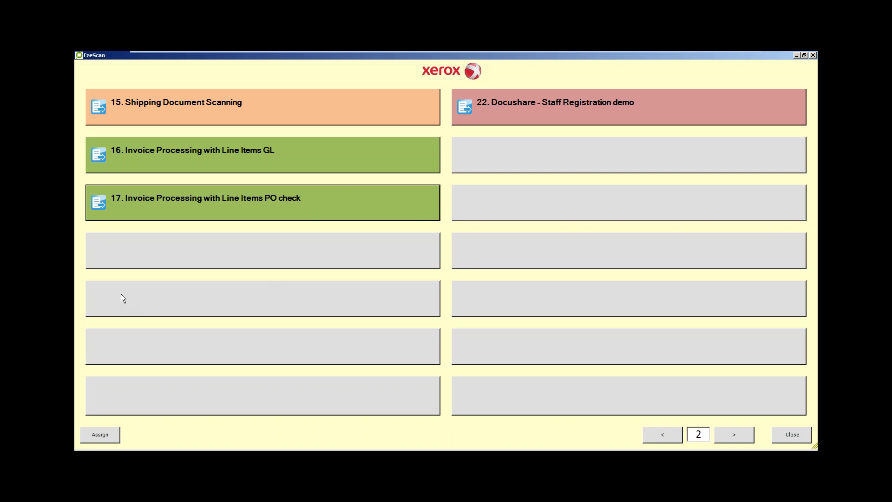
left_click(230, 218)
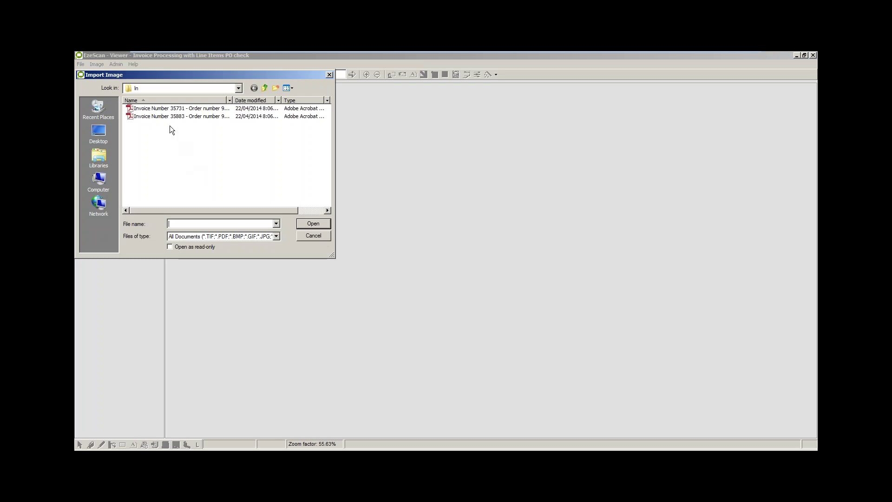
left_click(175, 108)
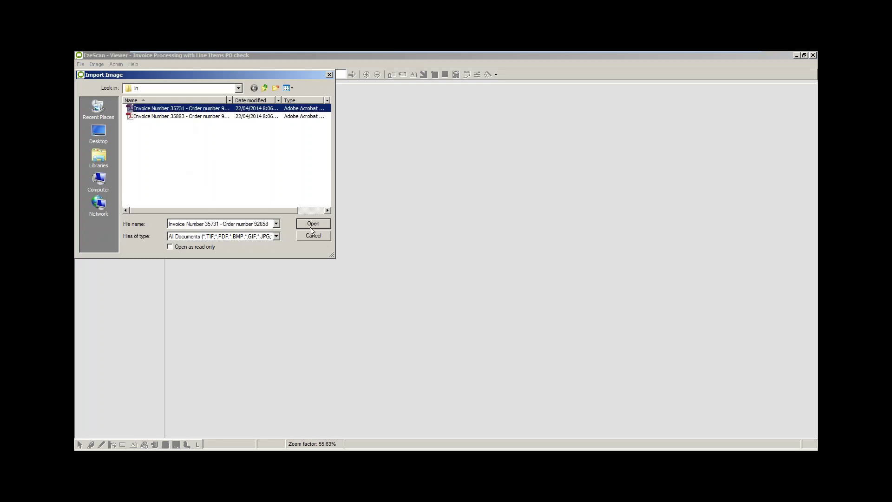
left_click(312, 224)
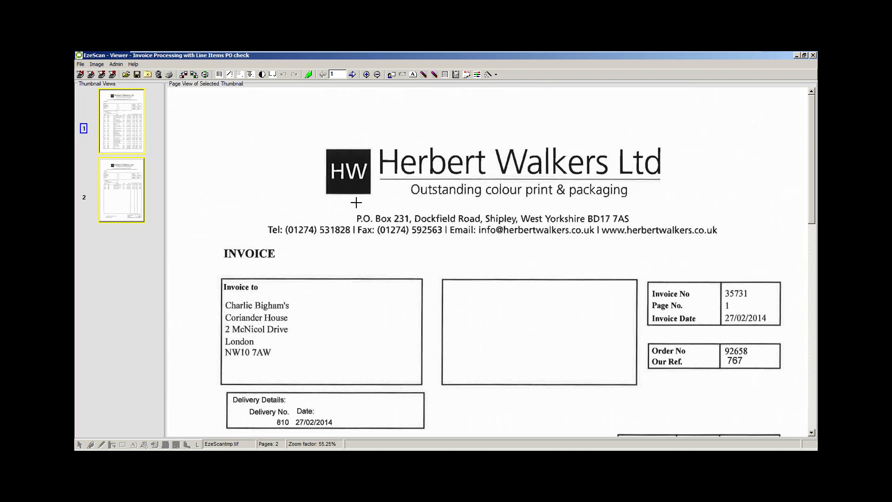
Look over the imported invoice's line items, start indexing it and zone the supplier name around the Herbert Walkers Ltd heading.
left_click_drag(813, 147, 808, 267)
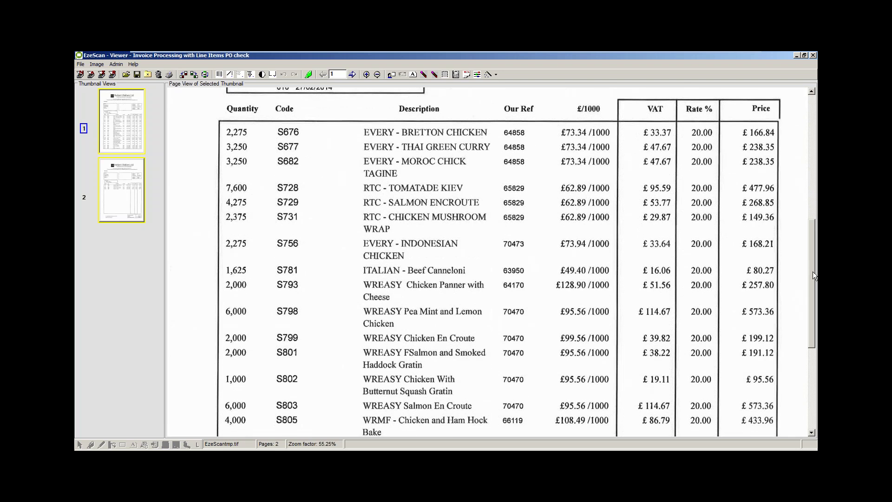
left_click_drag(812, 273, 813, 188)
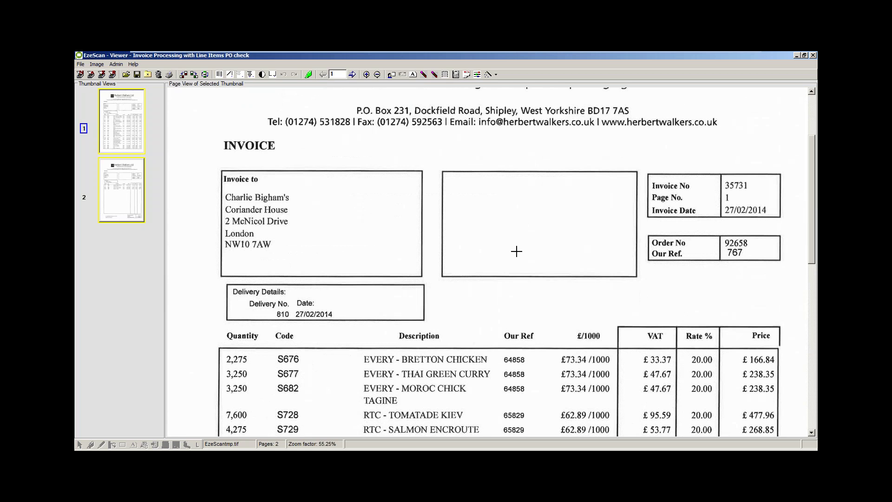
key("F3")
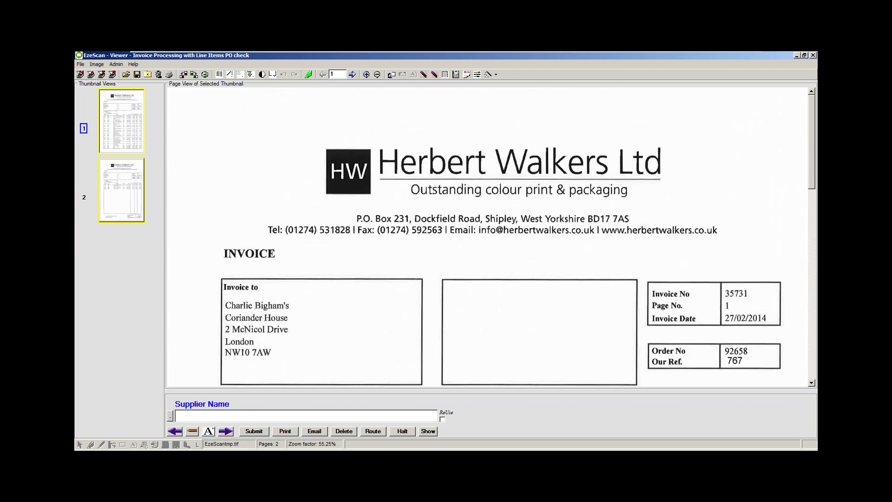
left_click_drag(323, 143, 668, 185)
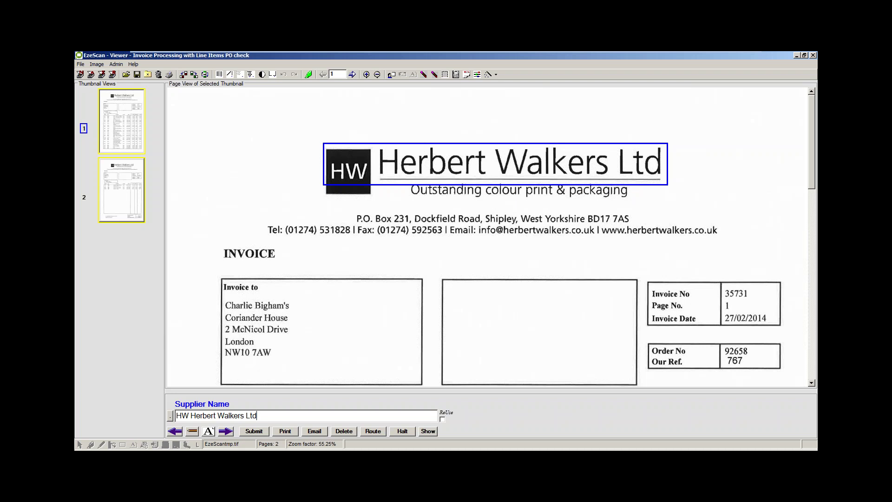
Accept the Herbert Walkers supplier name, invoice number, date 27/02/2014, total 11484.33 and PO number, advancing to the invoice title.
key("Return")
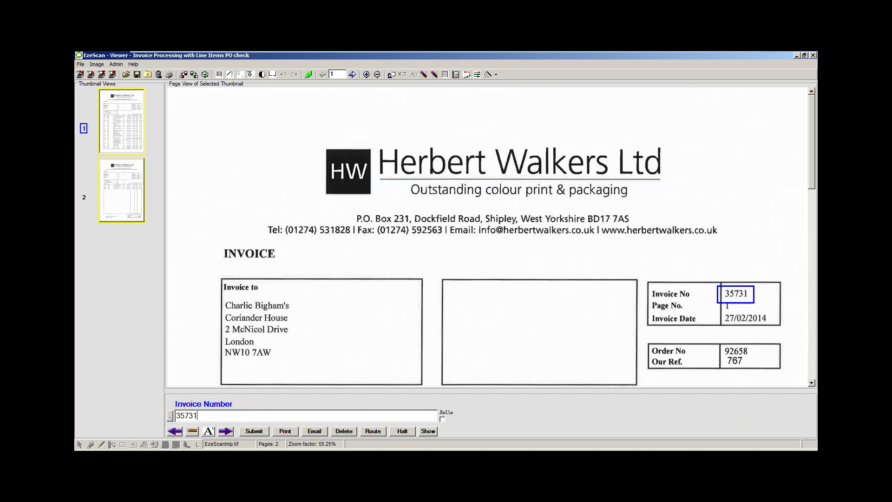
key("Return")
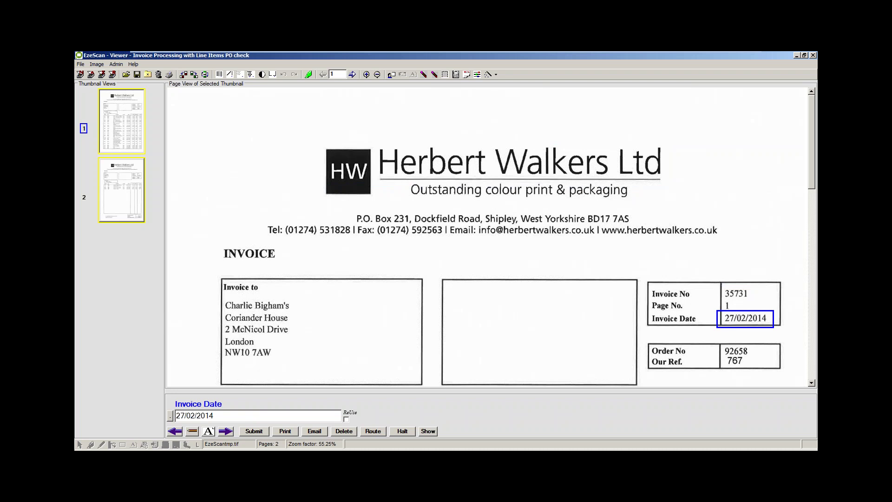
key("Return")
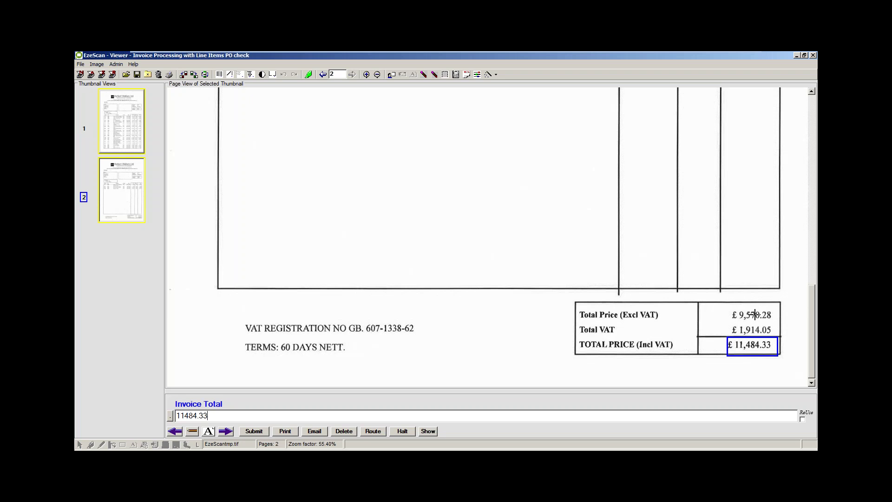
left_click(225, 434)
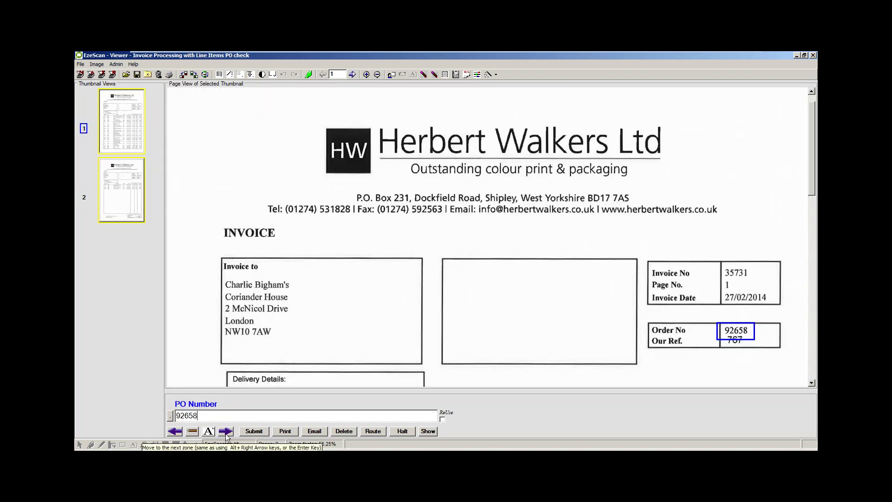
left_click(226, 434)
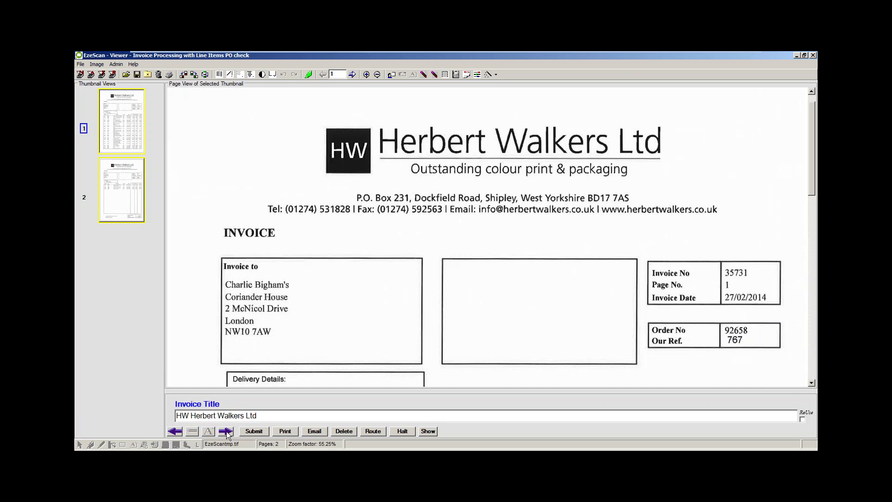
Accept the invoice title to open the line-item grid, and look over the input document templates and the zoned invoice page.
left_click(227, 433)
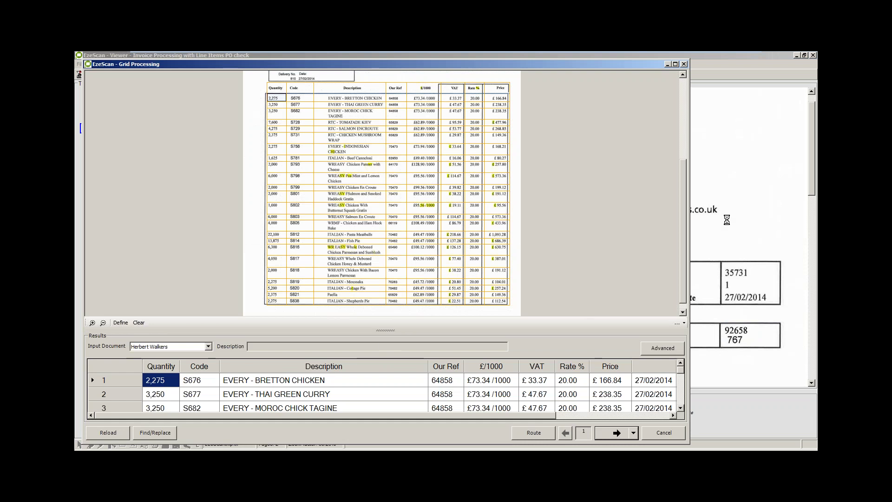
left_click_drag(684, 236, 684, 226)
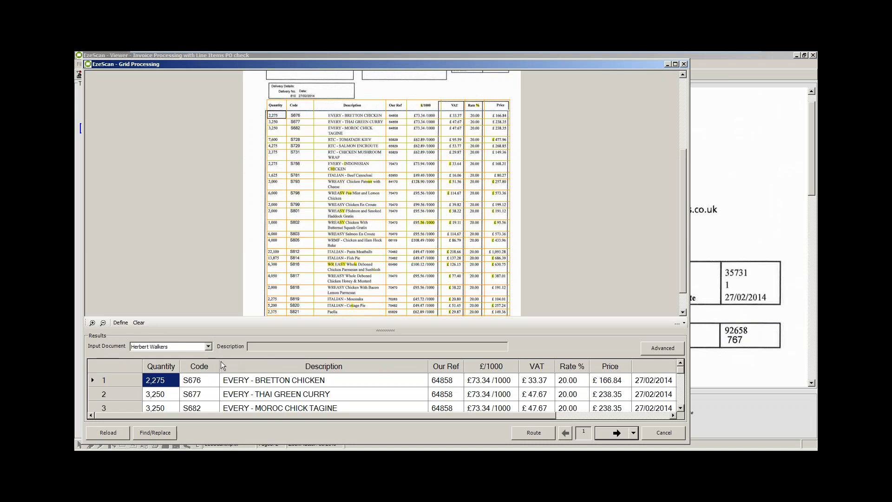
left_click(207, 347)
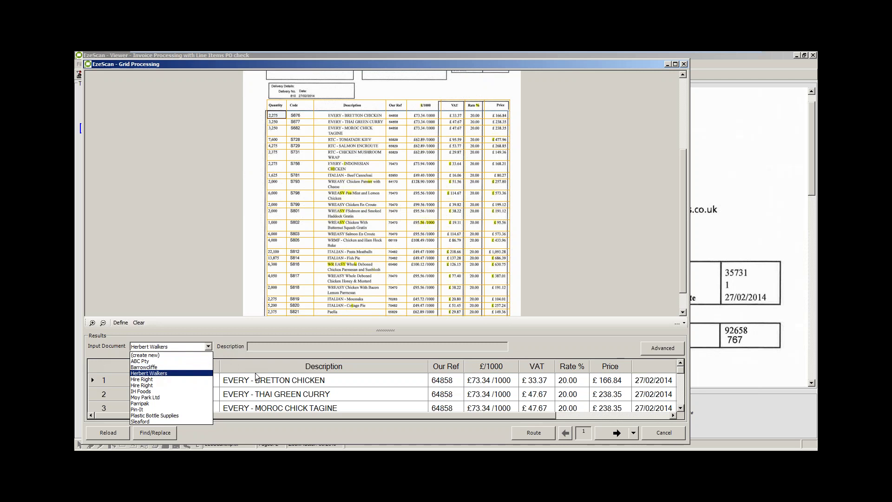
left_click(247, 337)
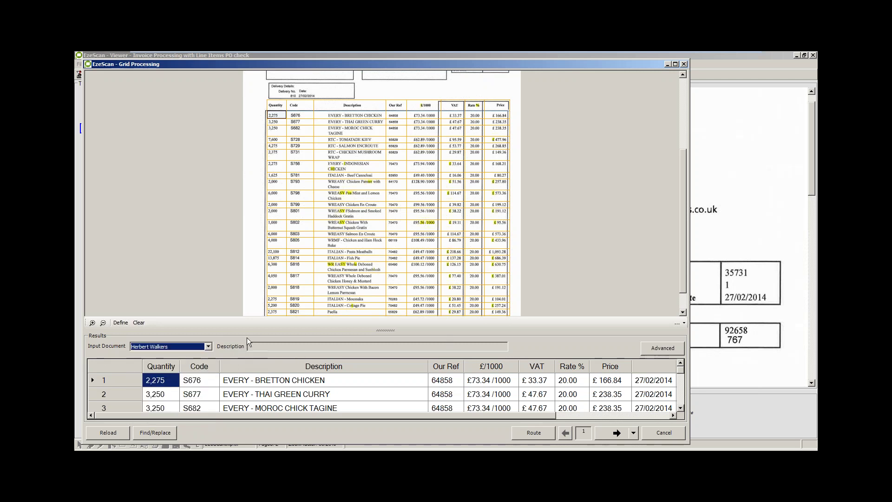
left_click_drag(682, 226, 682, 202)
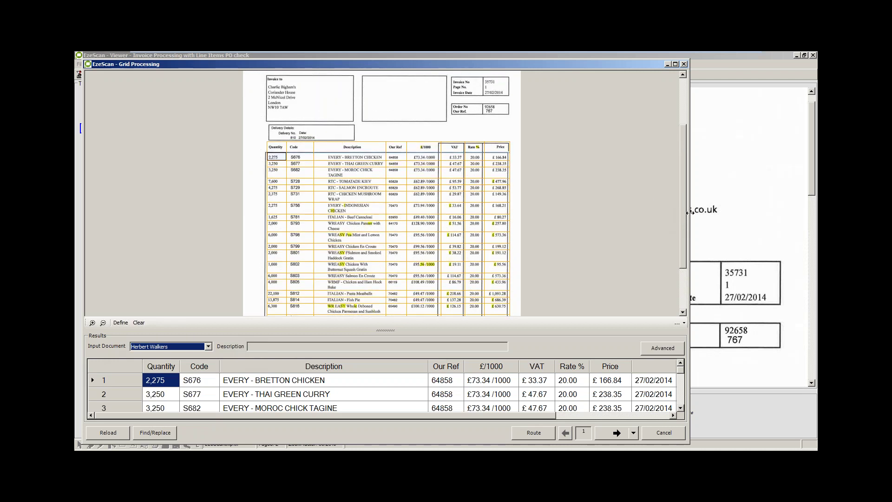
scroll(678, 181, "up", 3)
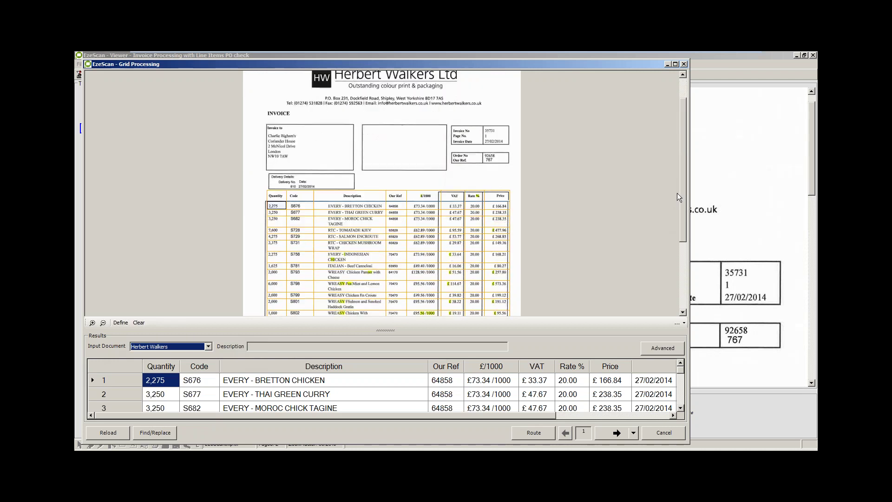
scroll(676, 214, "down", 5)
left_click(387, 331)
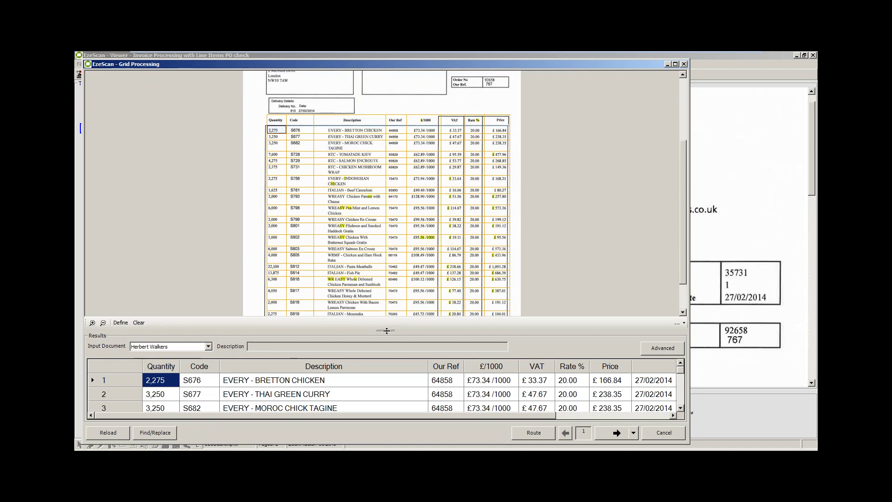
left_click_drag(386, 331, 380, 205)
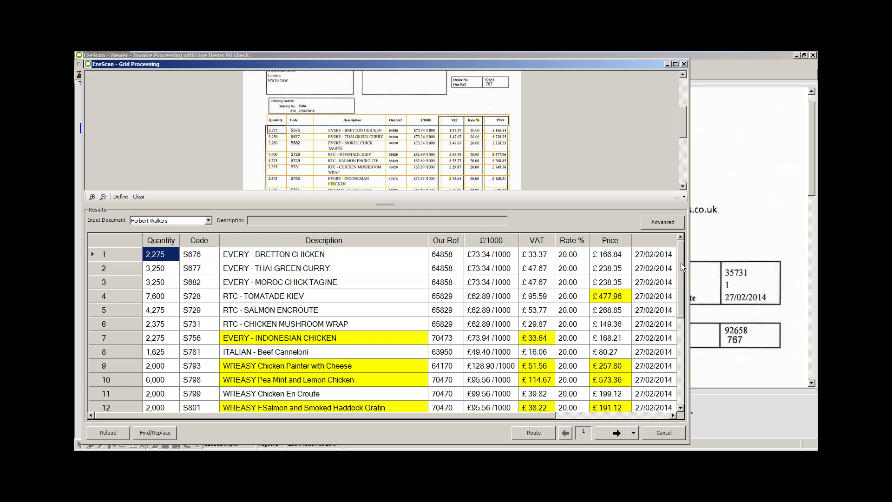
left_click(208, 221)
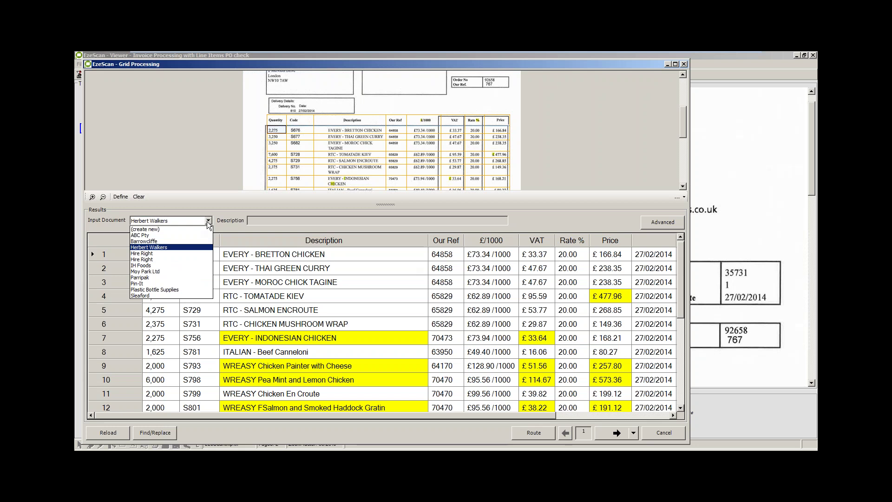
left_click(208, 223)
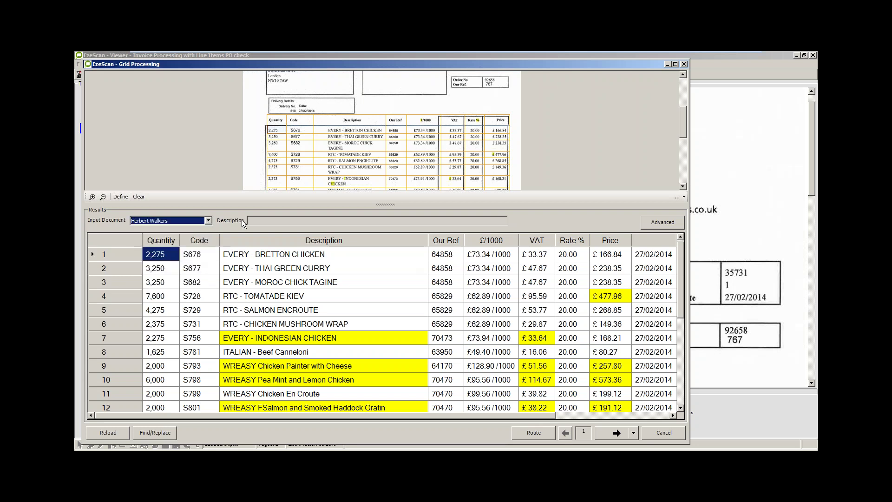
left_click(247, 278)
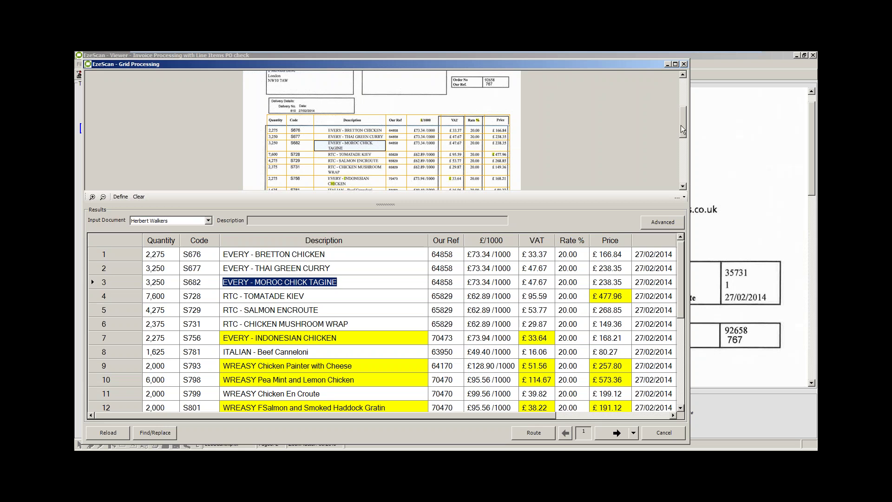
left_click_drag(681, 125, 680, 132)
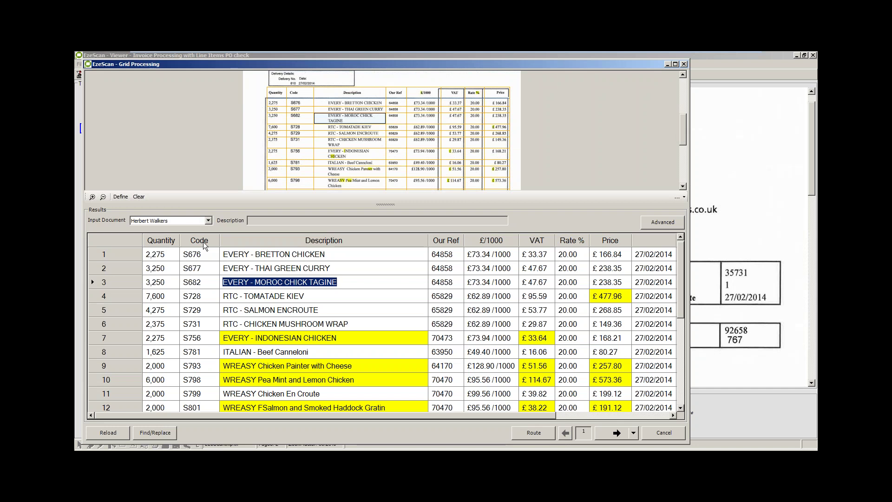
left_click(191, 221)
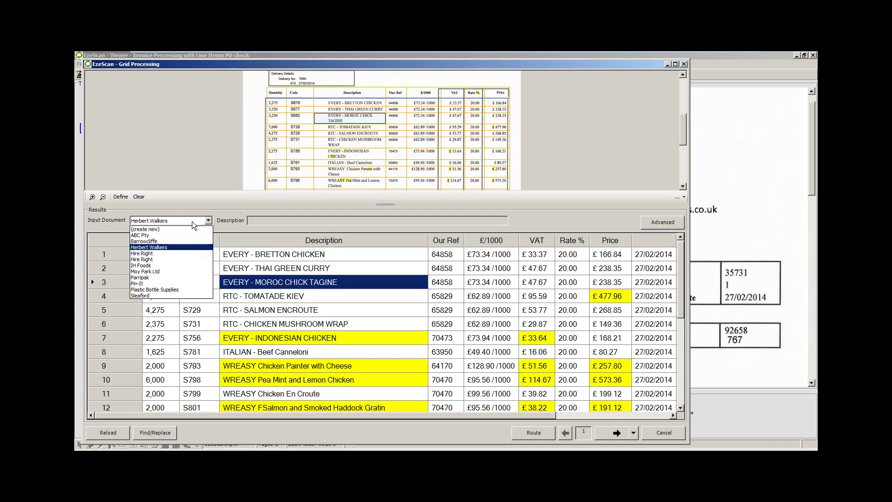
left_click(224, 228)
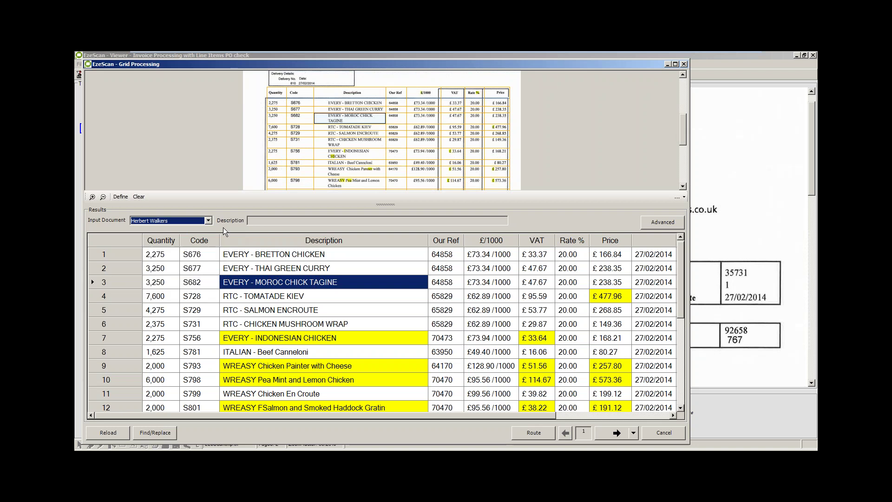
left_click(293, 281)
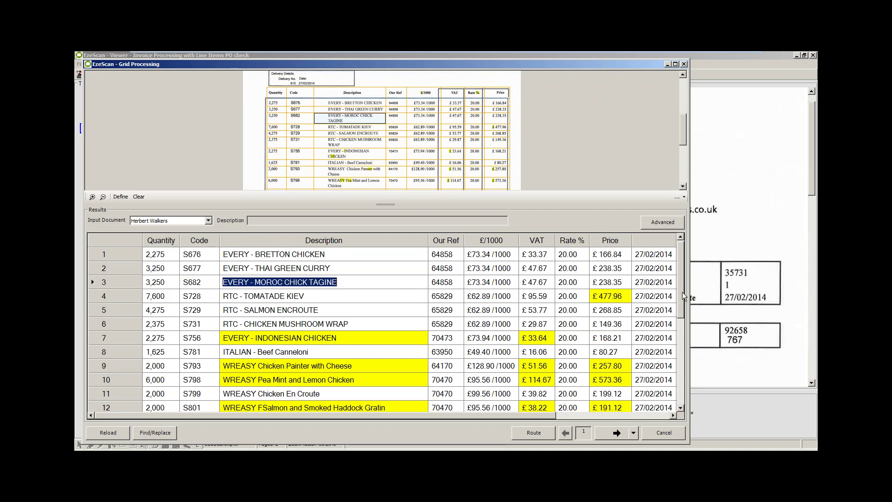
Examine the output mapping row at the end of the grid for the item code, description, reference, amount and VAT columns.
left_click_drag(681, 296, 677, 390)
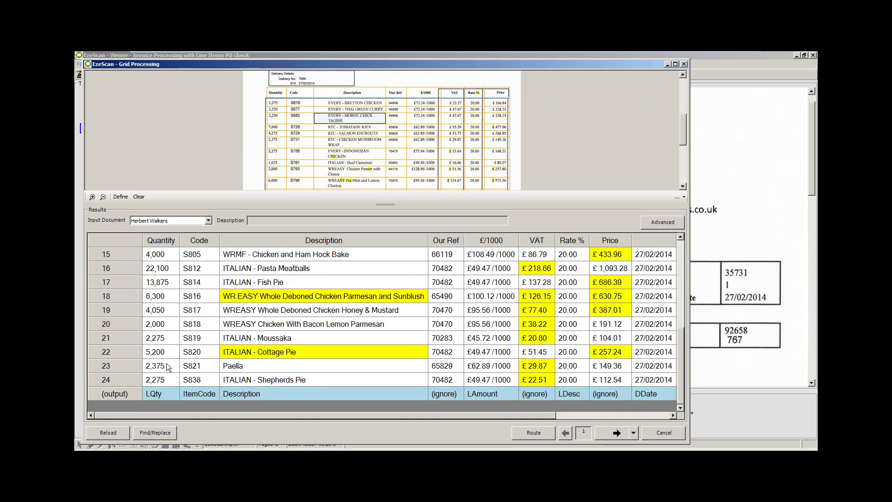
left_click(195, 394)
left_click(239, 395)
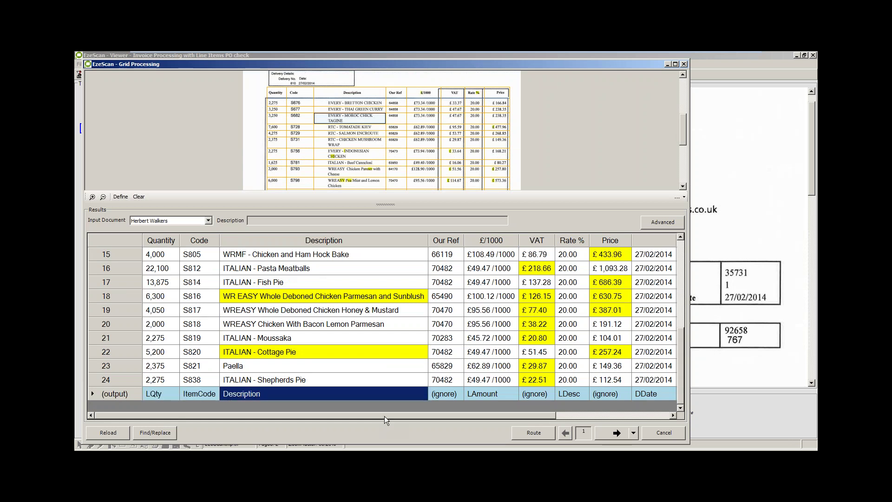
left_click_drag(383, 415, 416, 415)
left_click(398, 393)
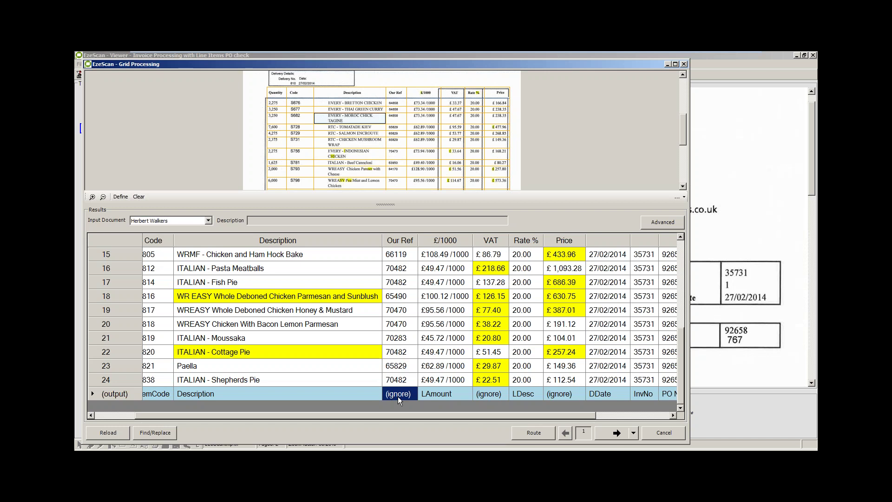
left_click(441, 399)
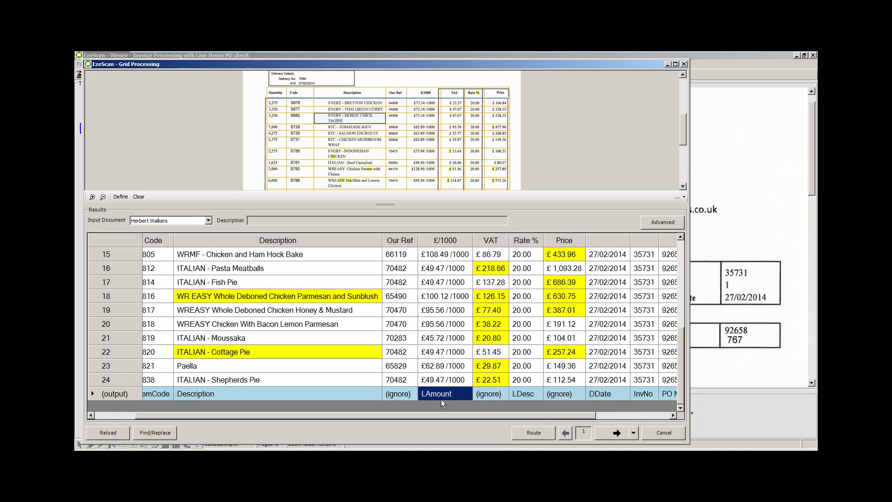
left_click(500, 399)
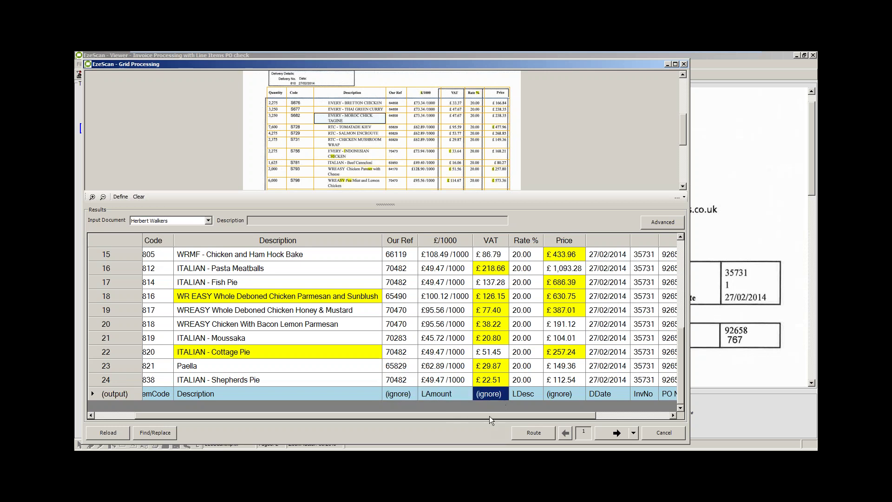
Examine the DDate, InvNo, PO Number and LineItemCheck output mappings and the PO number on line 23.
left_click_drag(489, 417, 571, 411)
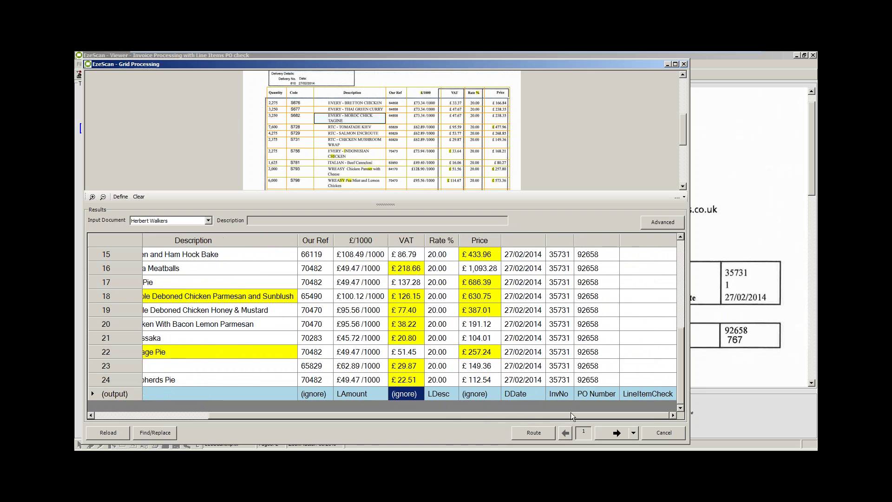
scroll(681, 386, "up", 5)
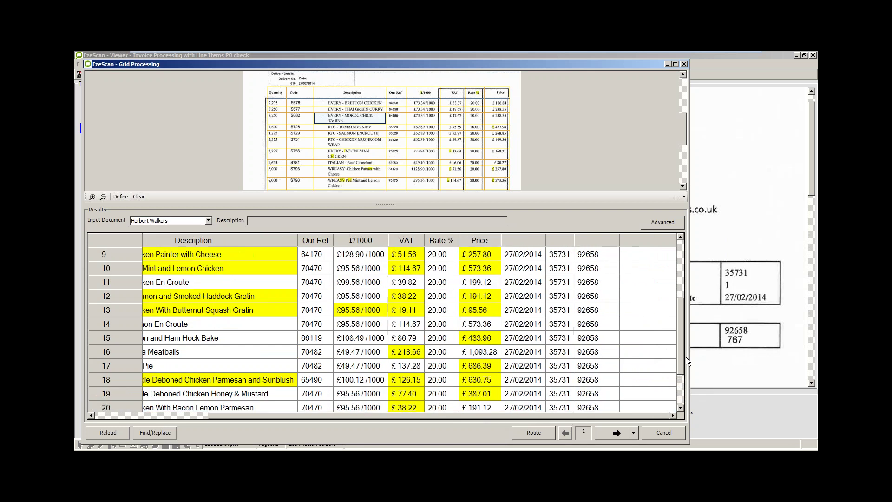
scroll(671, 324, "down", 5)
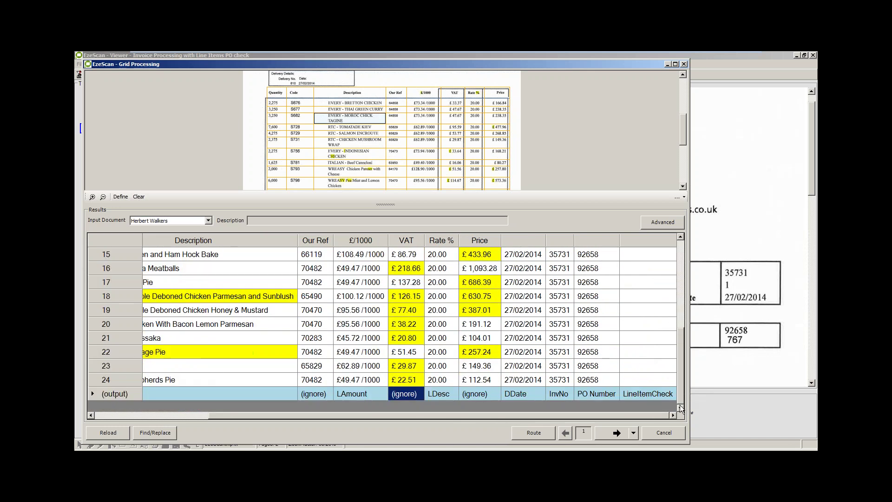
left_click(520, 395)
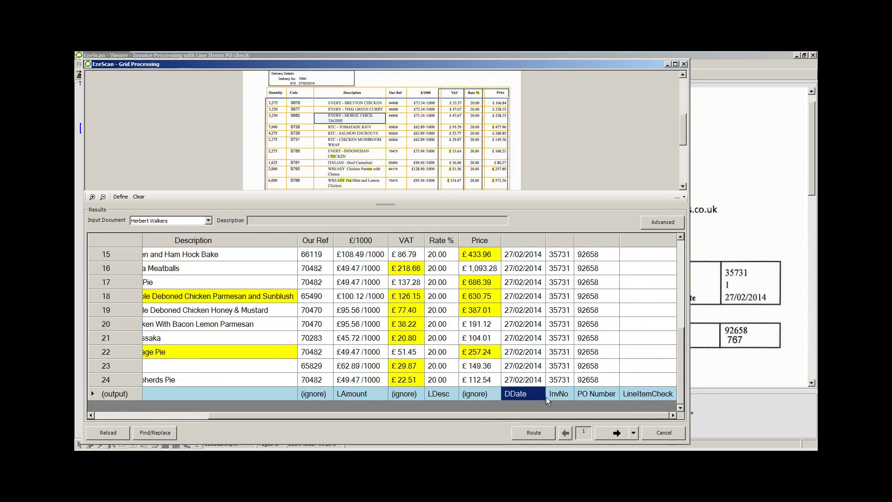
left_click(554, 397)
left_click(586, 400)
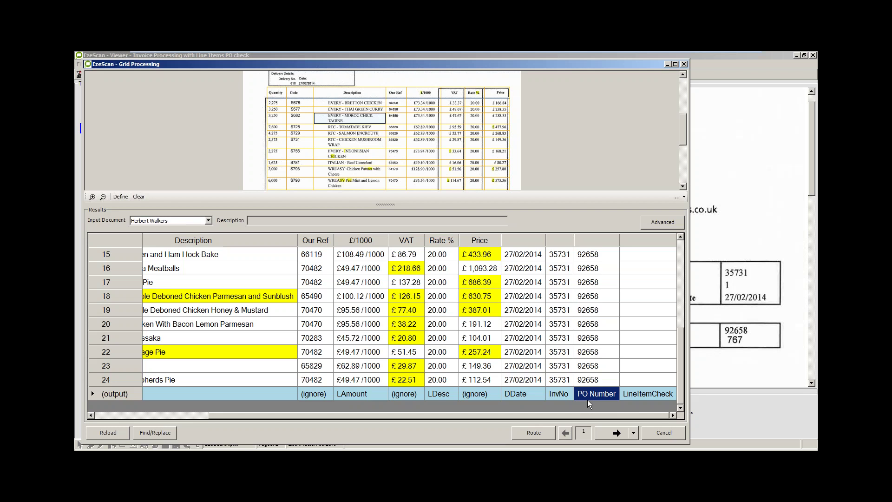
left_click(599, 367)
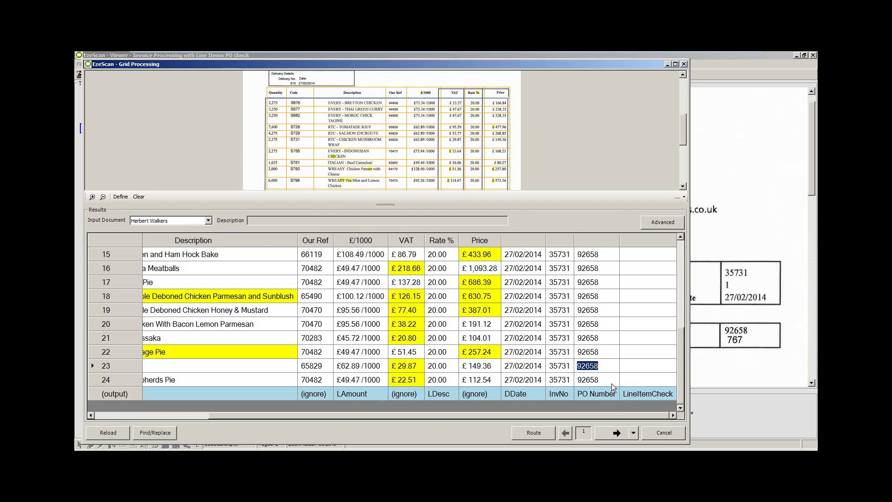
Check the highlighted prices on lines 22, 17, 18 and 19, and advance the grid to the second invoice page.
left_click(478, 355)
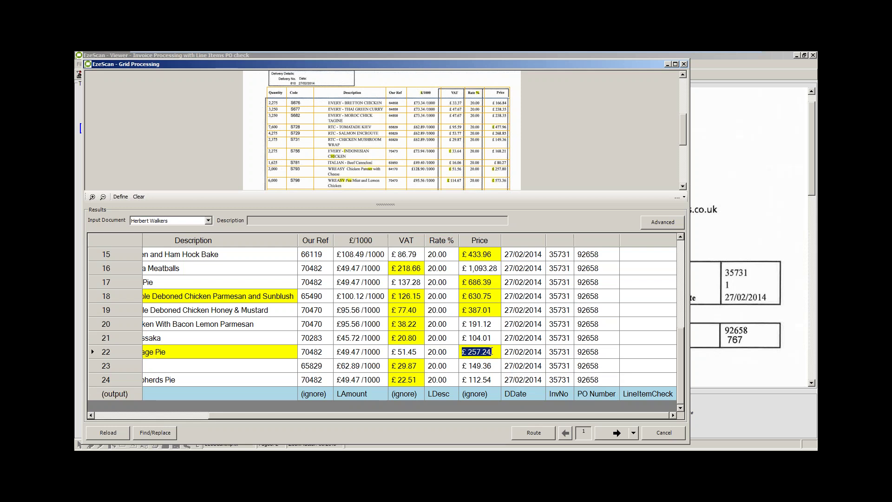
left_click(492, 284)
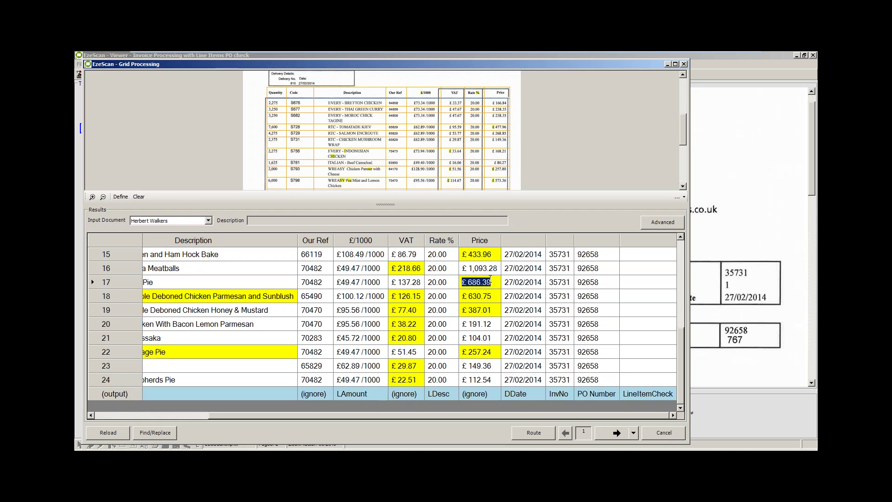
key("Down")
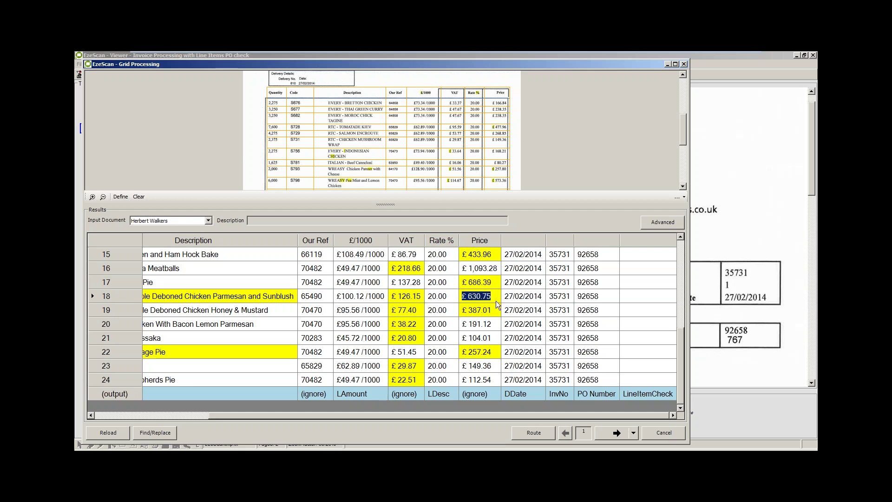
key("Down")
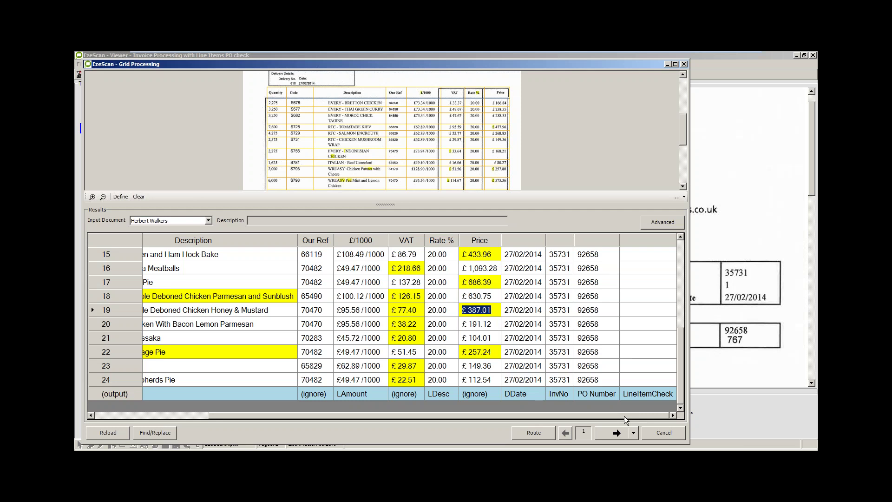
left_click(606, 434)
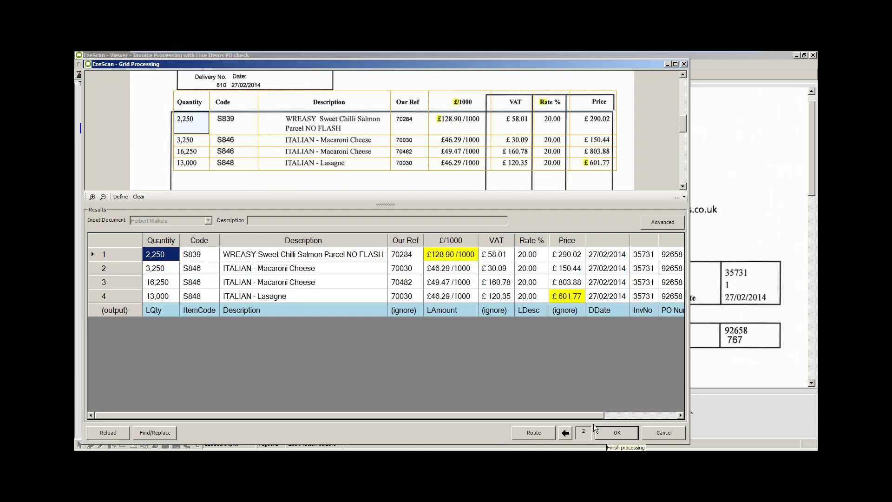
Review the prices of the second page's line items and finish the grid processing.
left_click_drag(587, 416, 662, 422)
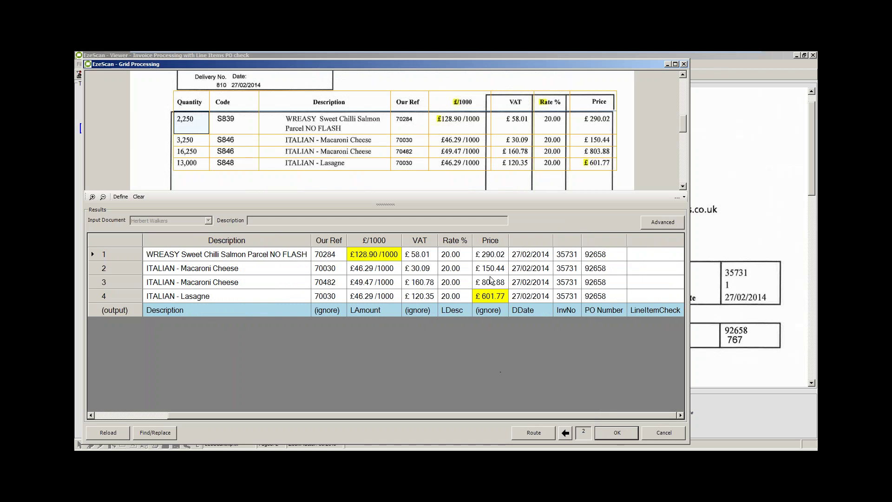
left_click_drag(491, 258, 496, 297)
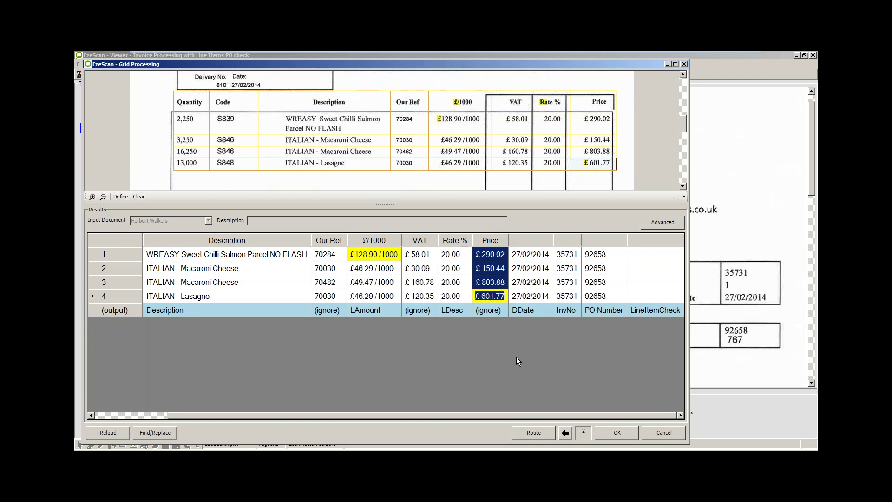
left_click(607, 432)
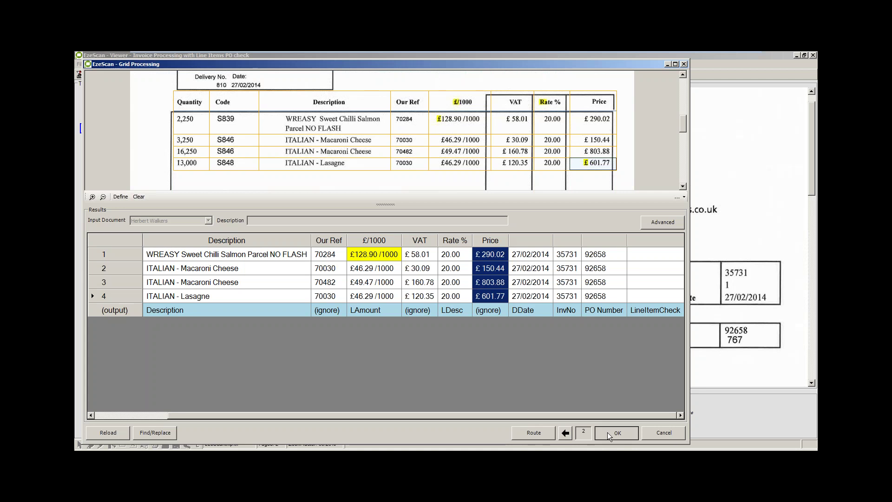
left_click(606, 432)
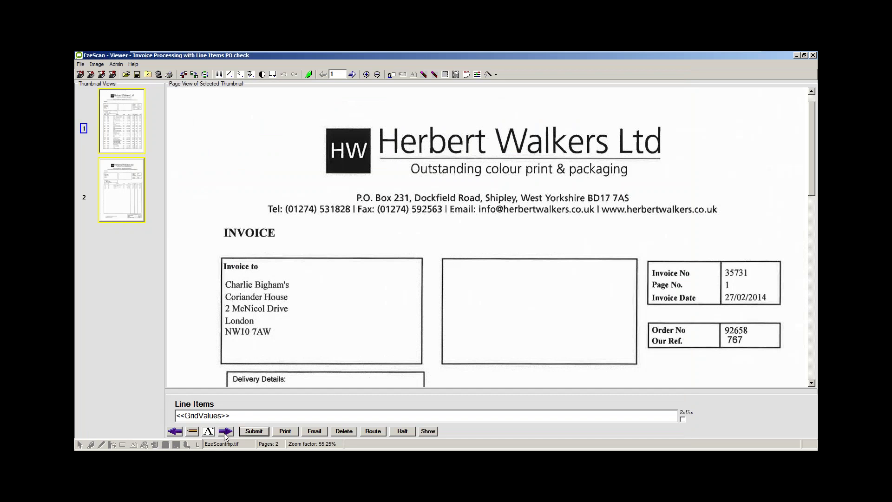
Submit the indexed invoice and check the exported Image_240 text file in the Line Items Out folder.
left_click(248, 433)
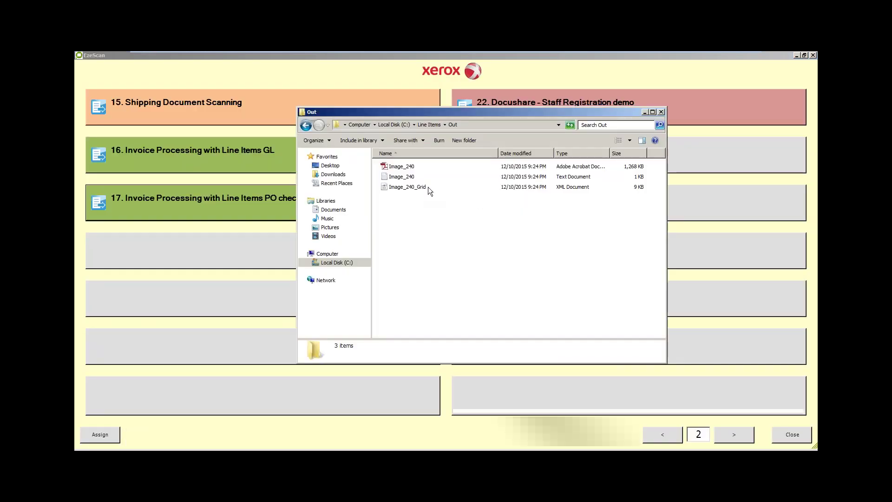
left_click(403, 170)
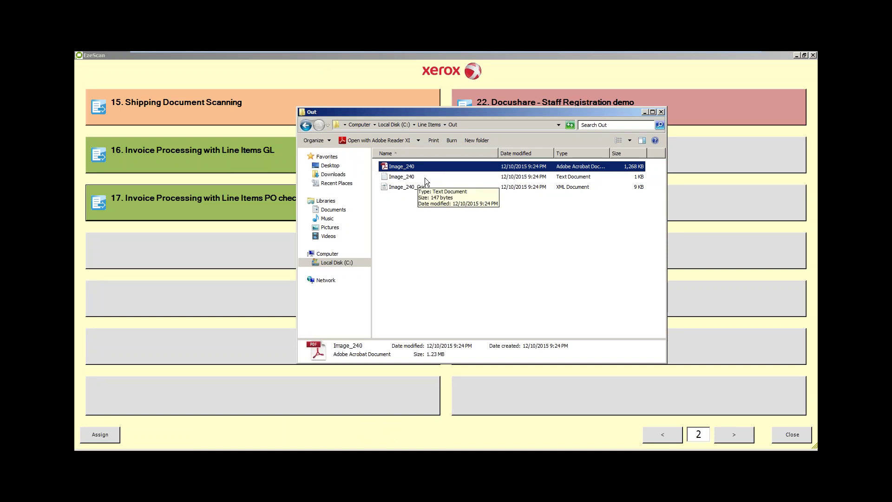
left_click(424, 178)
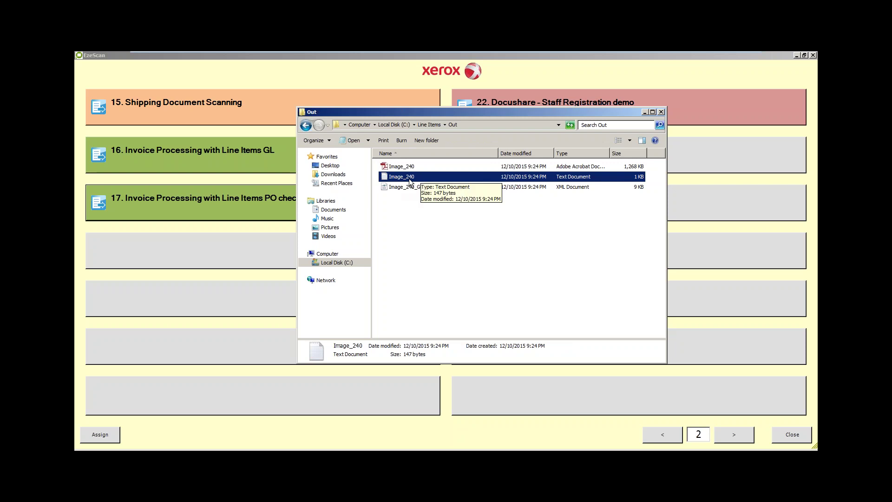
double_click(410, 181)
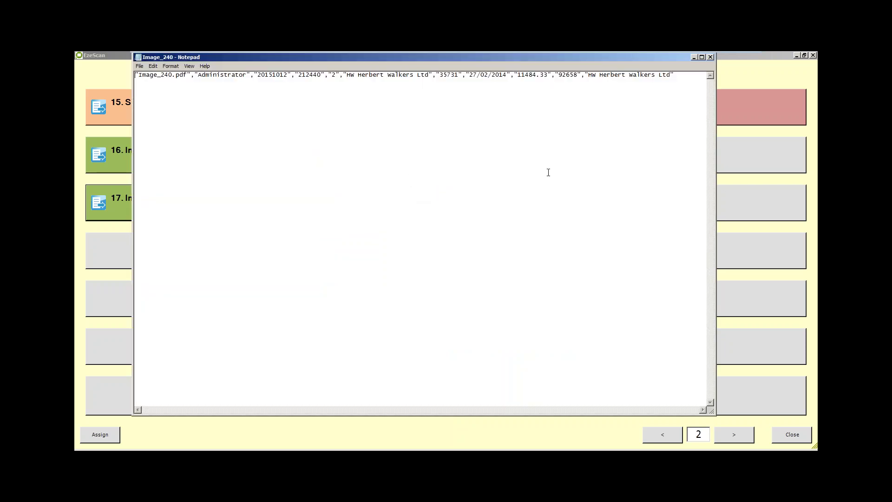
left_click(710, 57)
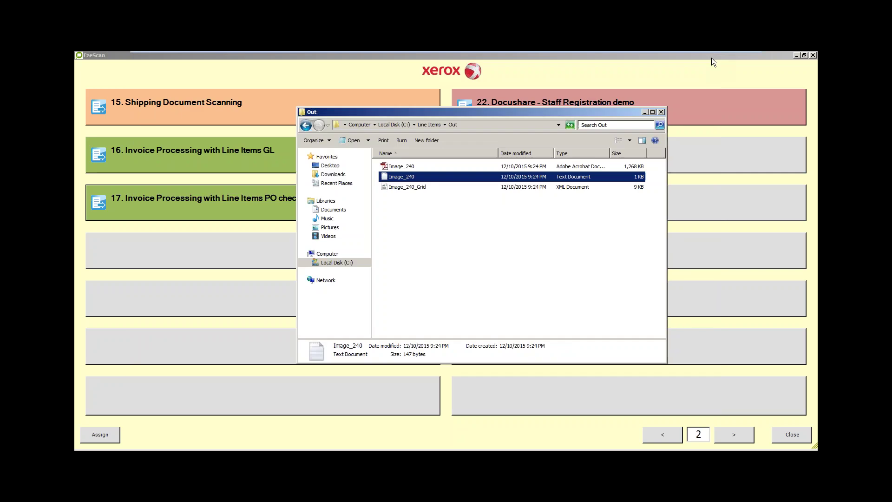
Examine the invoice header fields and line item entries in the exported Image_240_Grid XML file.
left_click(412, 186)
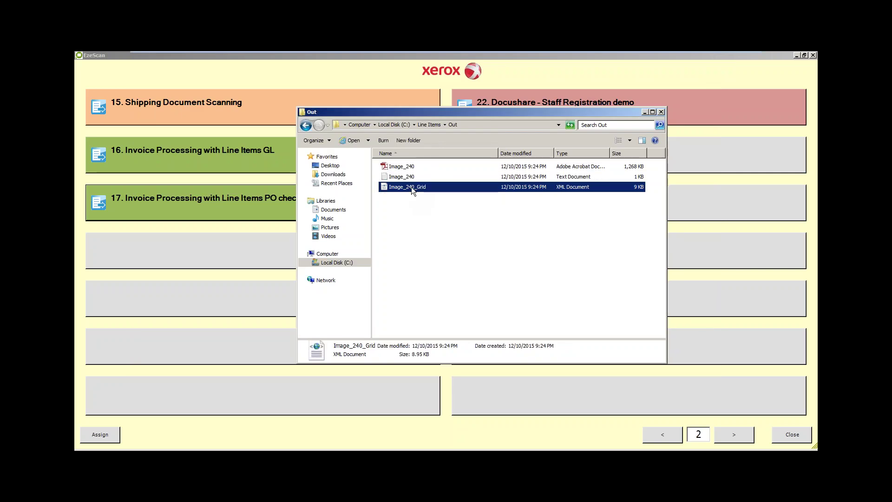
double_click(411, 186)
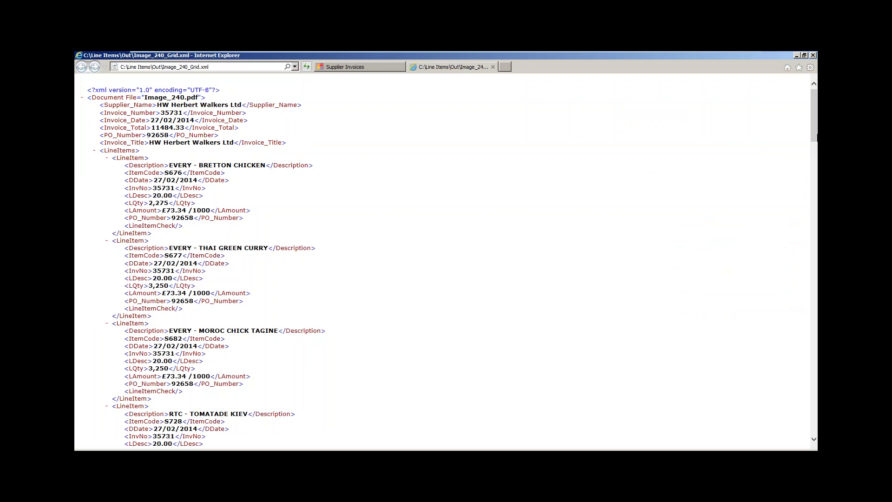
left_click_drag(817, 135, 816, 190)
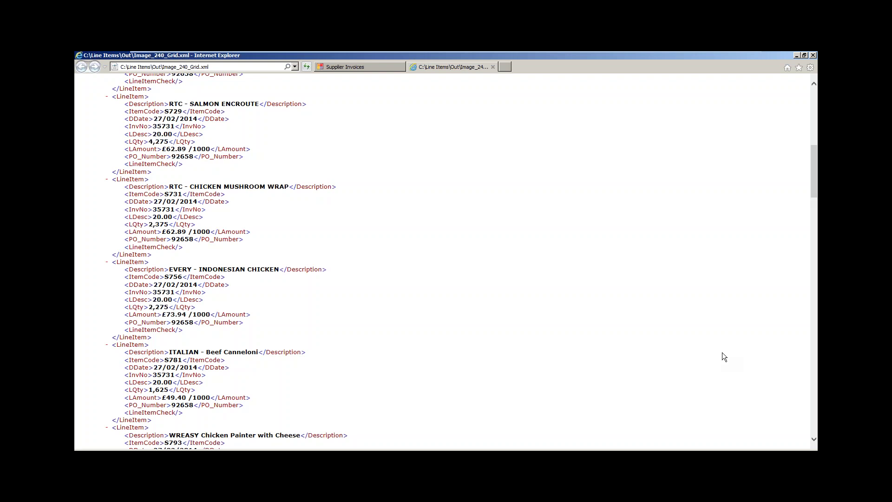
Switch back to EzeScan, run the Invoice Processing with Line Items PO check job, and import the first invoice PDF.
key("alt+Tab")
key("alt+Tab")
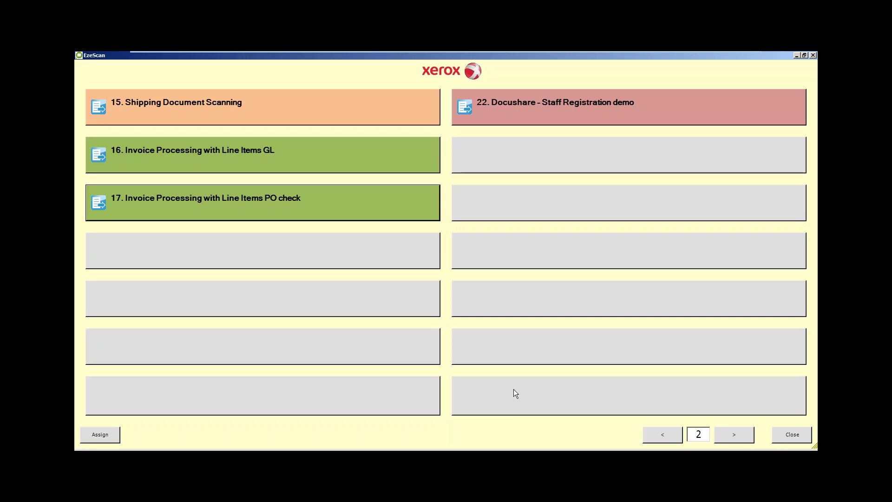
left_click(244, 194)
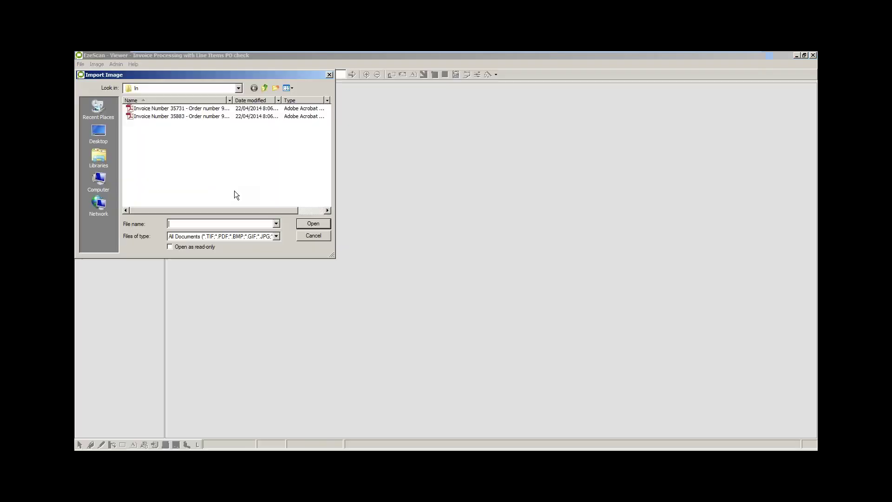
double_click(169, 110)
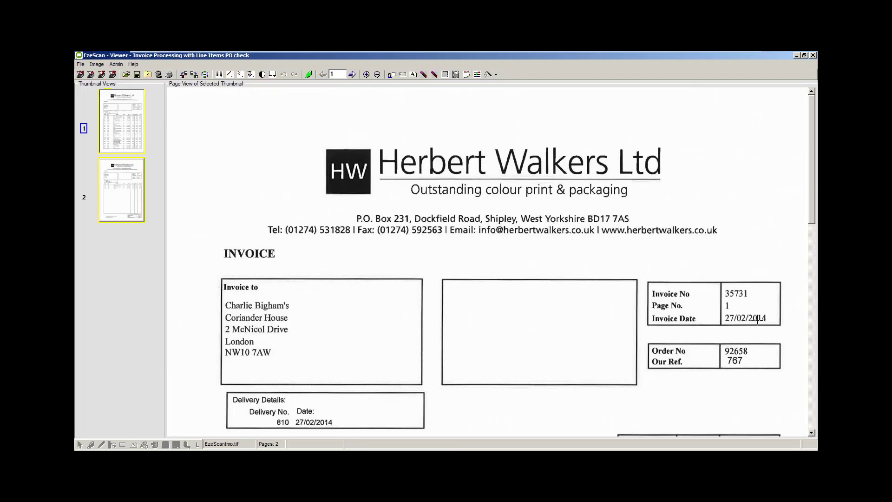
Examine the line item table on the imported invoice's first page and close the document.
left_click_drag(812, 208, 816, 316)
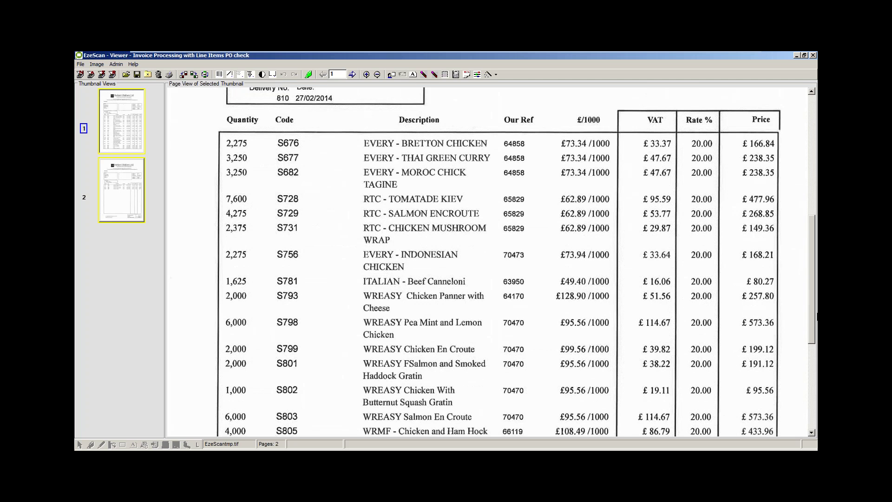
left_click_drag(814, 323, 812, 335)
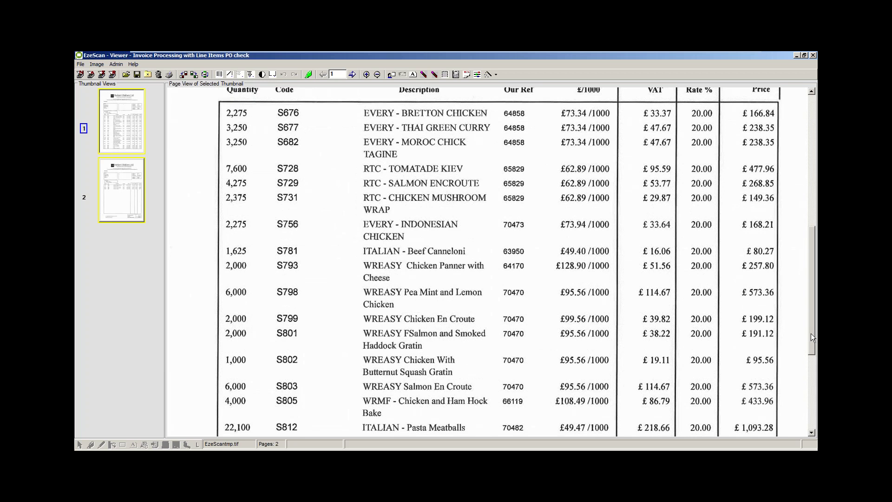
left_click(148, 75)
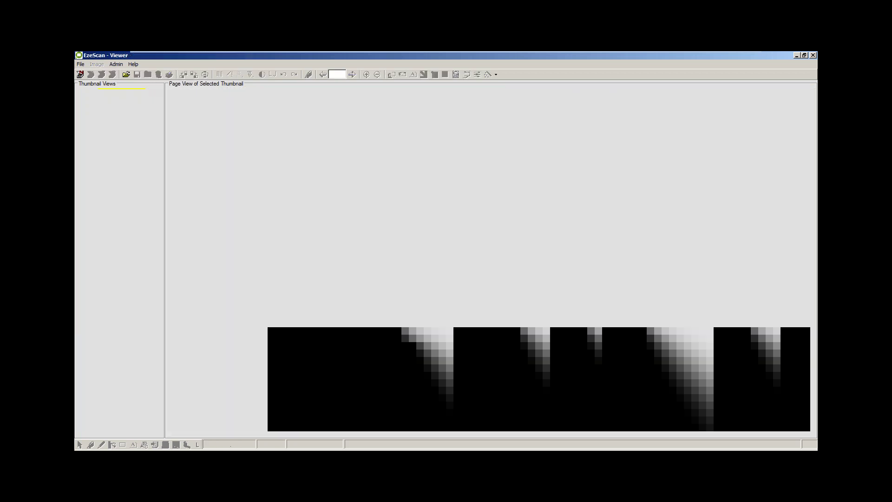